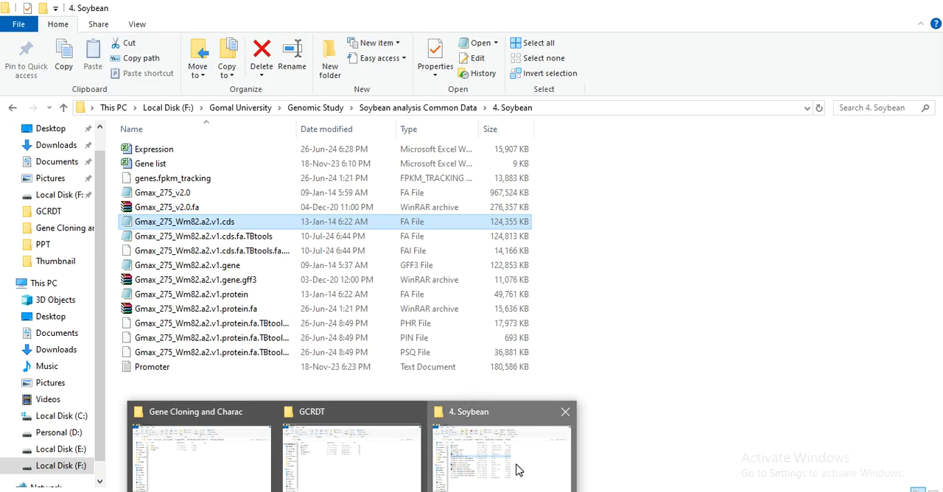
Switch to the 4. Soybean folder window and locate the Gmax_275_Wm82.a2.v1.cds FASTA file.
click(513, 467)
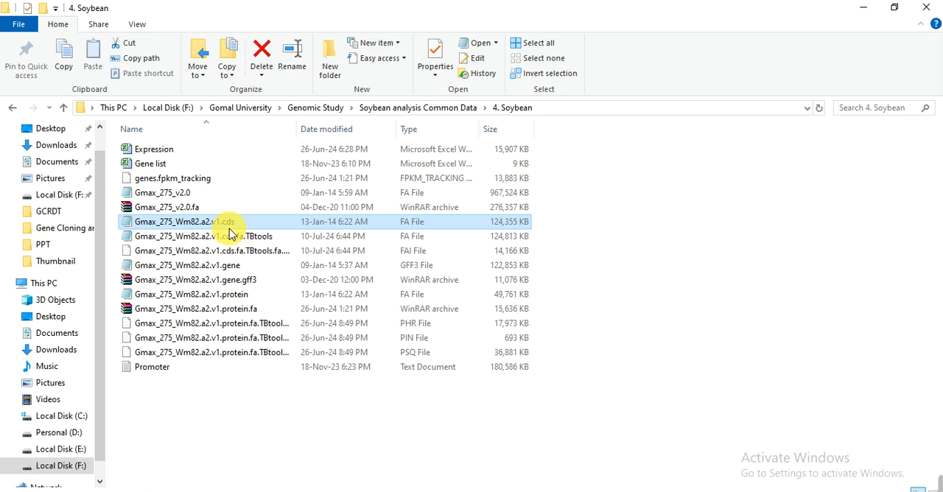
mouse_move(642, 457)
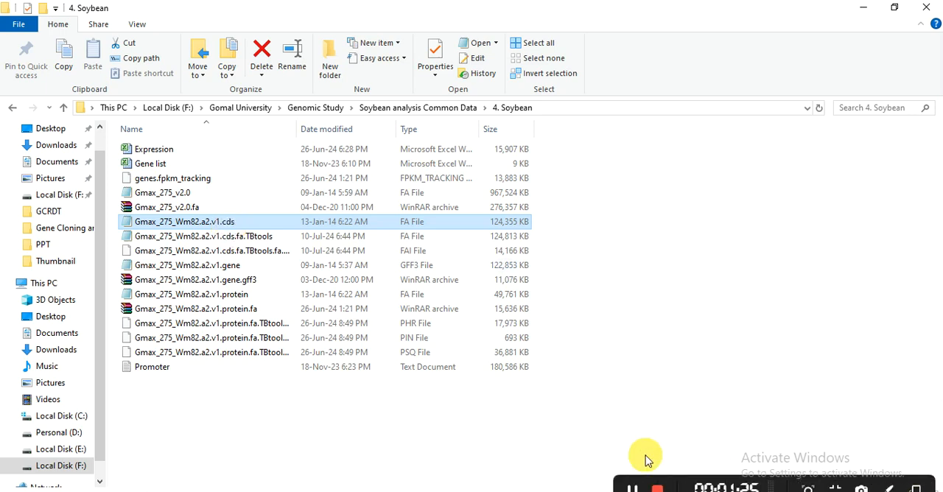
click(631, 490)
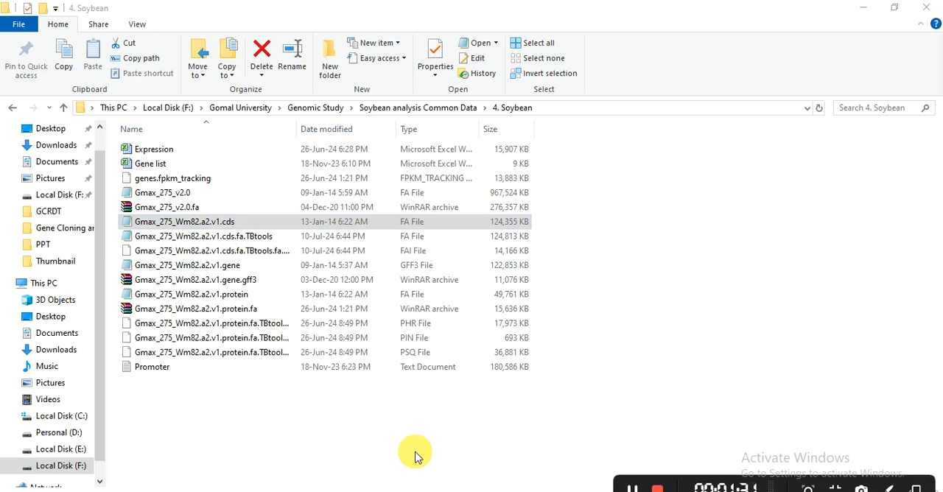
click(280, 222)
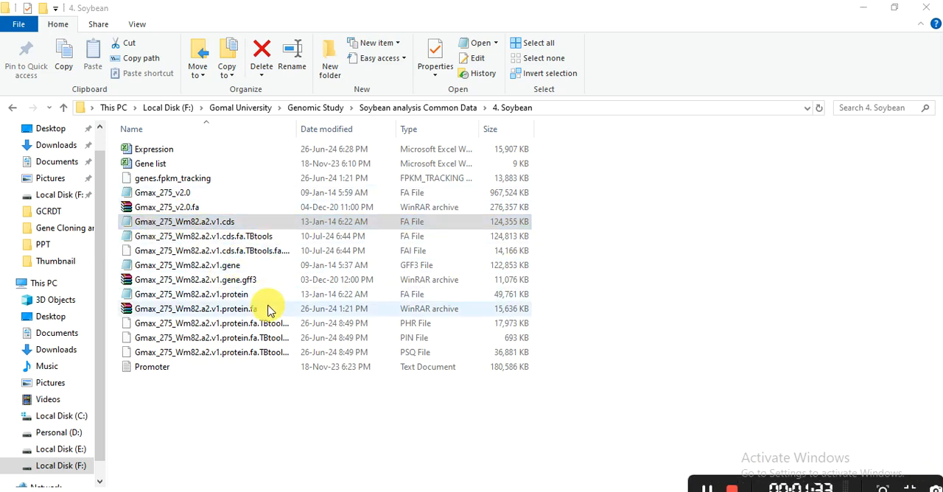
Switch to Chrome and open the Phytozome page phytozome-next.jgi.doe.gov/info/Athaliana_Araport11.
key(alt+Tab)
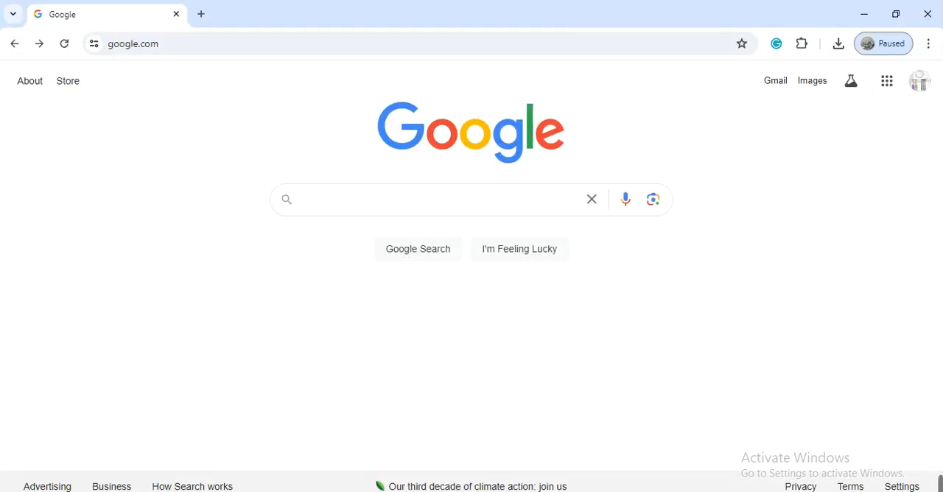
click(226, 50)
text(pht)
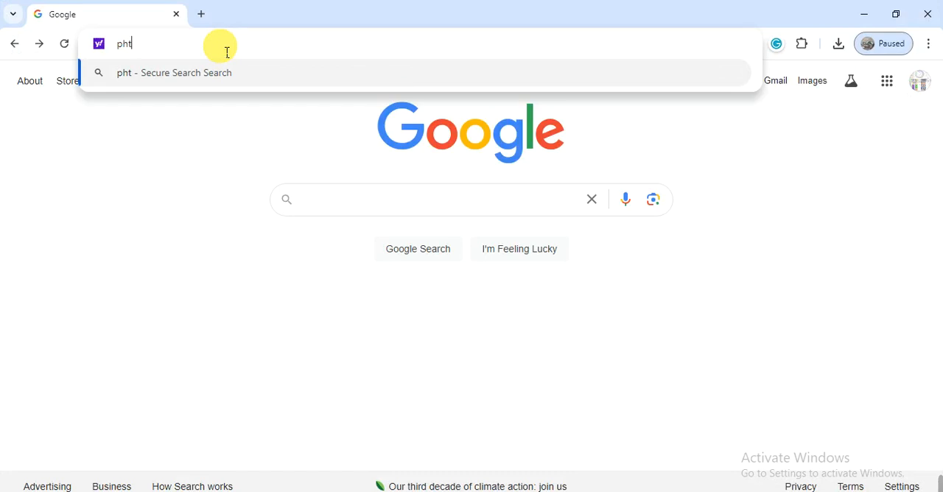
key(BackSpace)
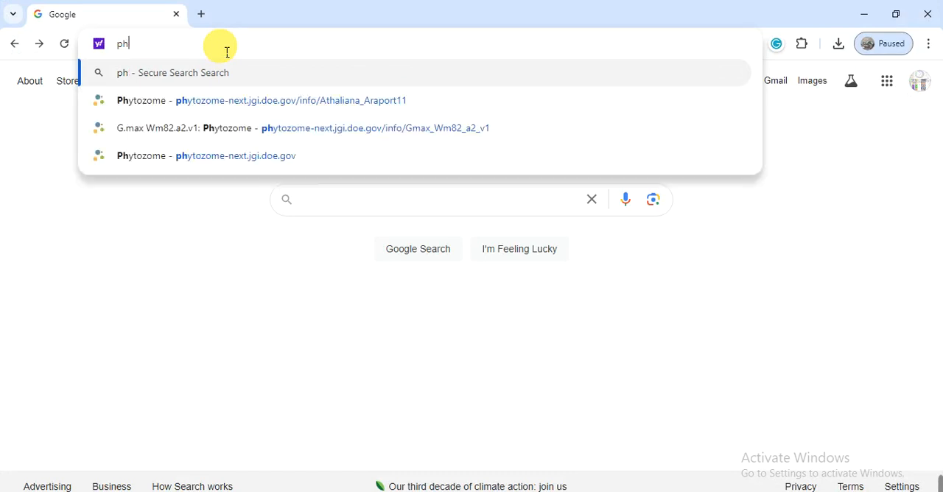
text(y)
key(Return)
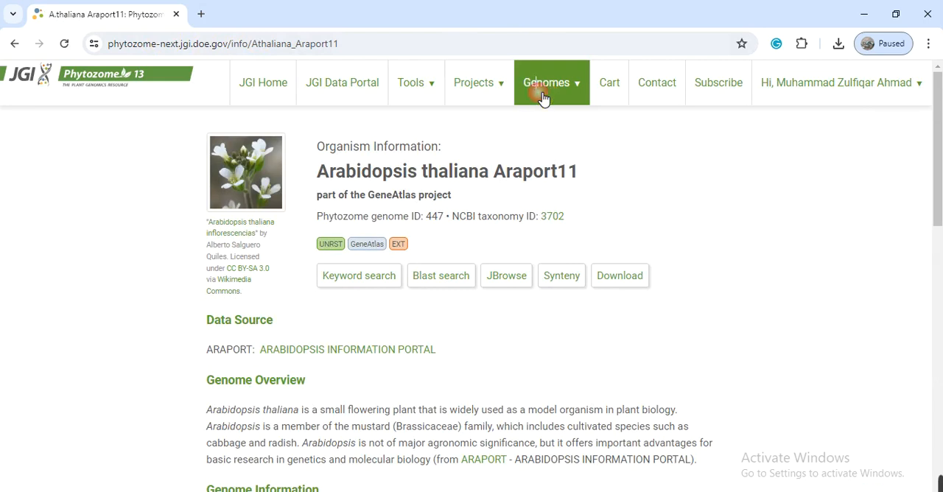
Search the Phytozome genome list for "gly" and open the Glycine max Wm82.a2.v1 genome page.
click(544, 96)
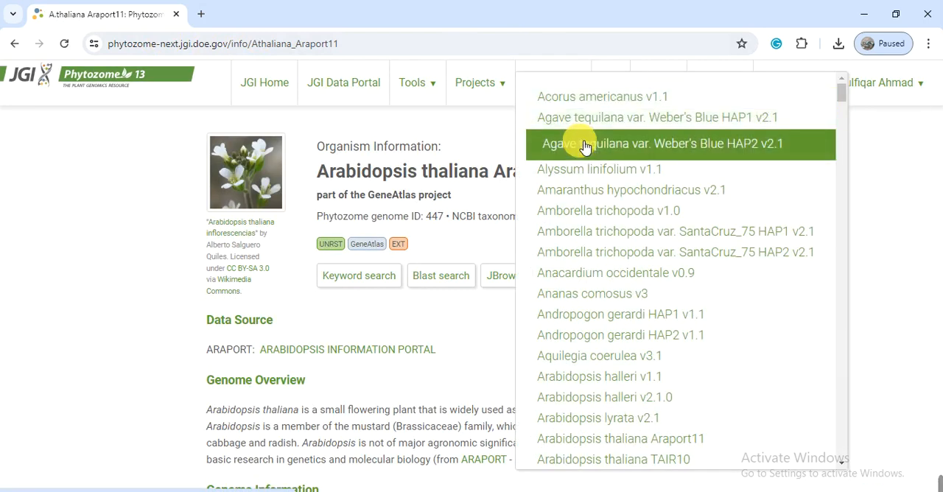
key(ctrl+f)
text(gly)
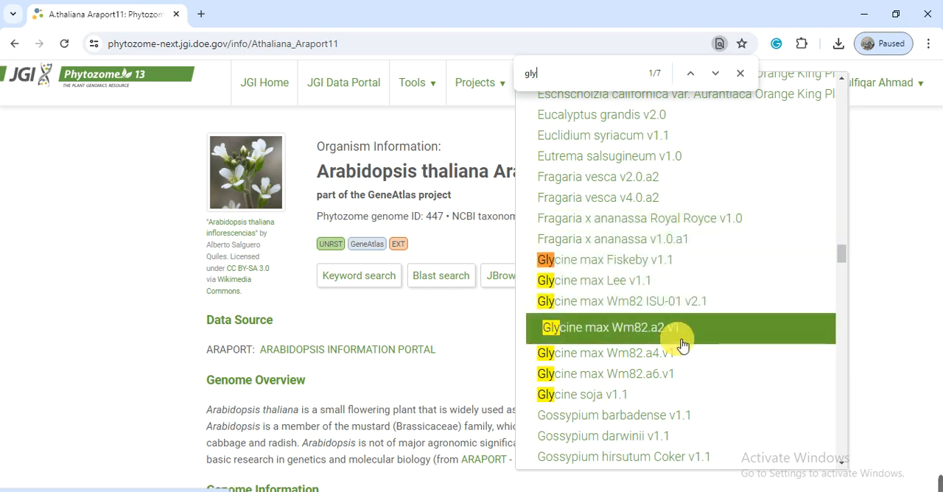
click(647, 336)
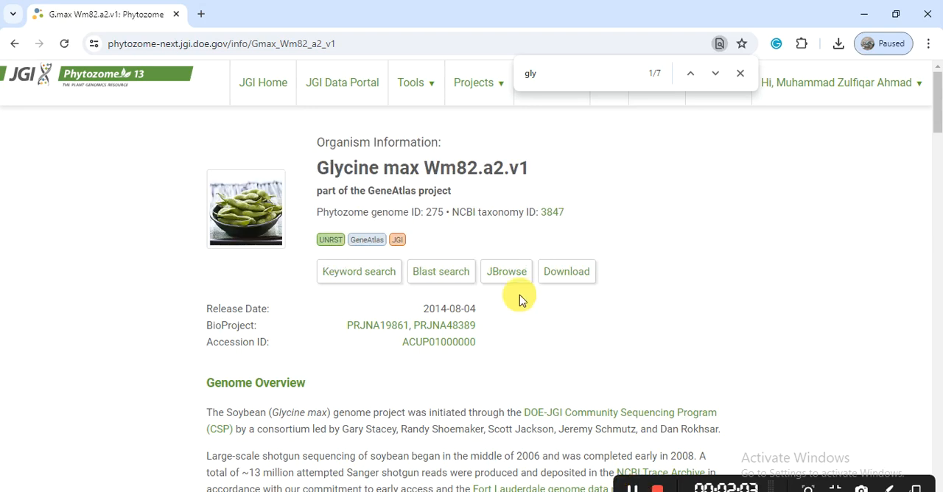
Proceed to the genome's download data and add Gmax_275_Wm82.a2.v1.cds.fa.gz to the cart.
click(566, 273)
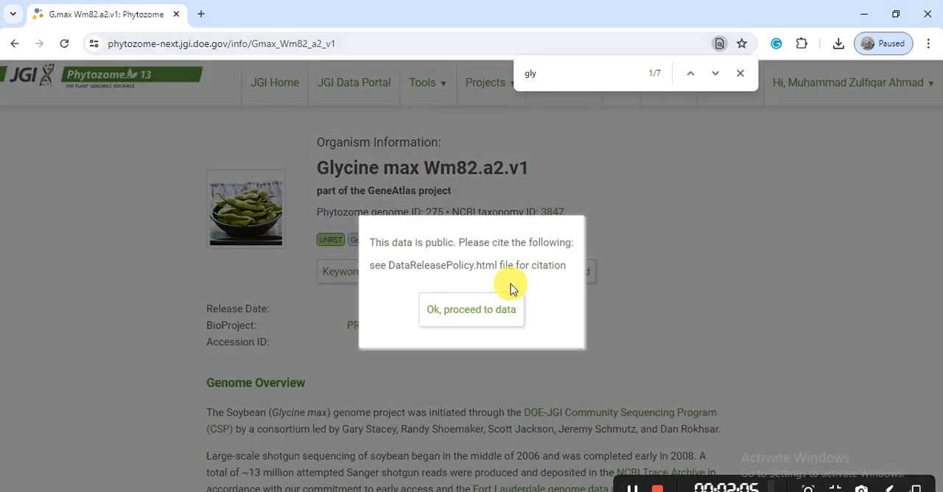
click(481, 310)
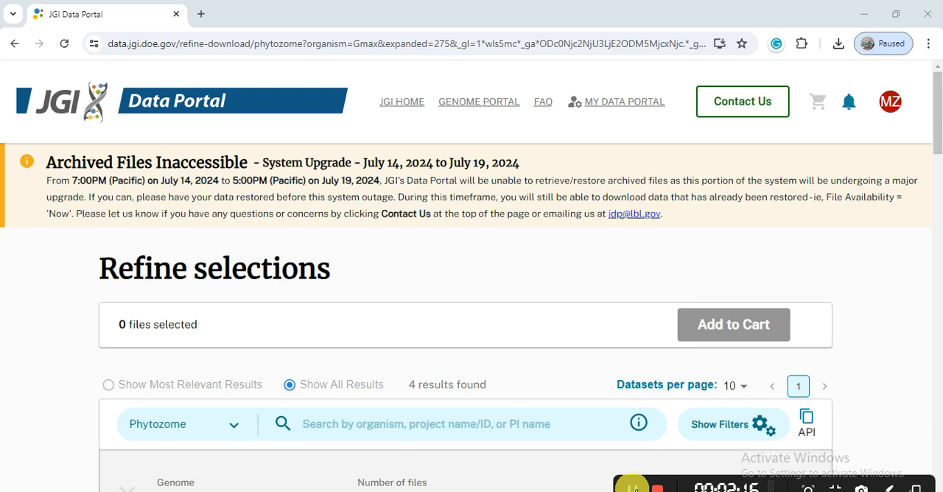
drag(937, 126, 938, 252)
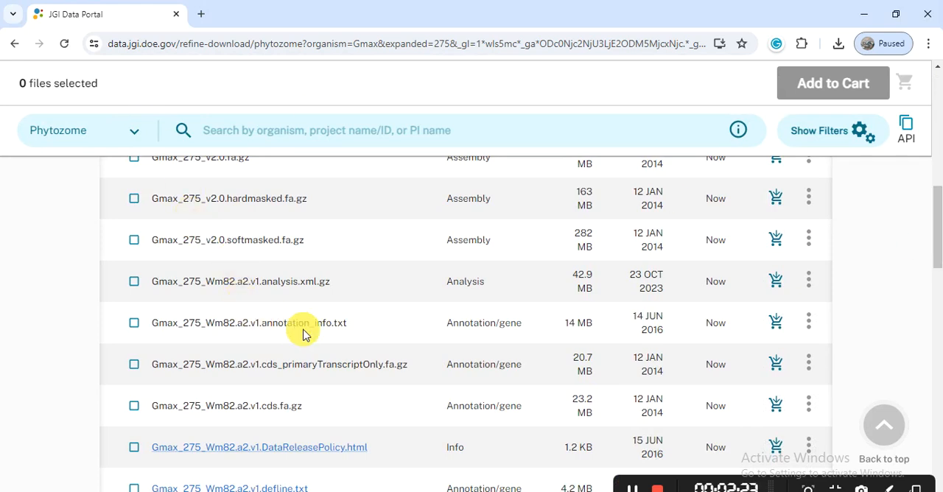
click(133, 408)
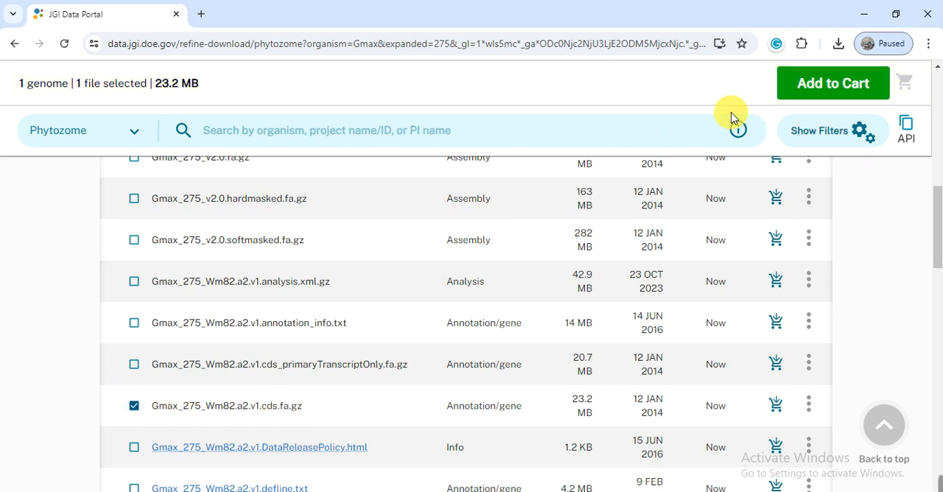
click(835, 91)
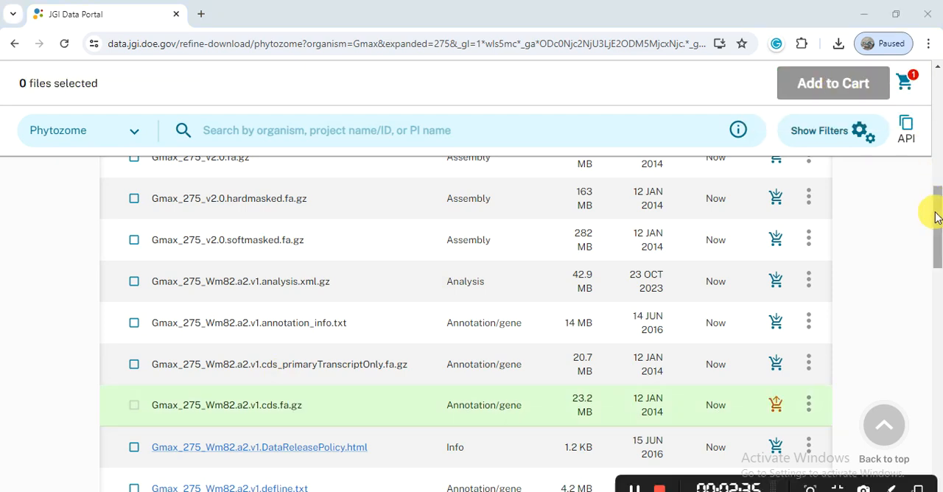
Open the cart holding the CDS file and show its available download options.
drag(936, 216, 939, 143)
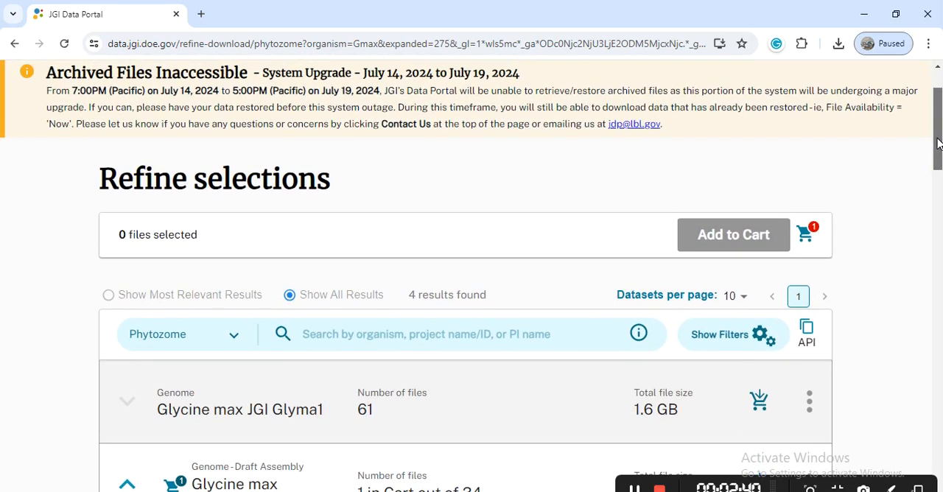
click(809, 237)
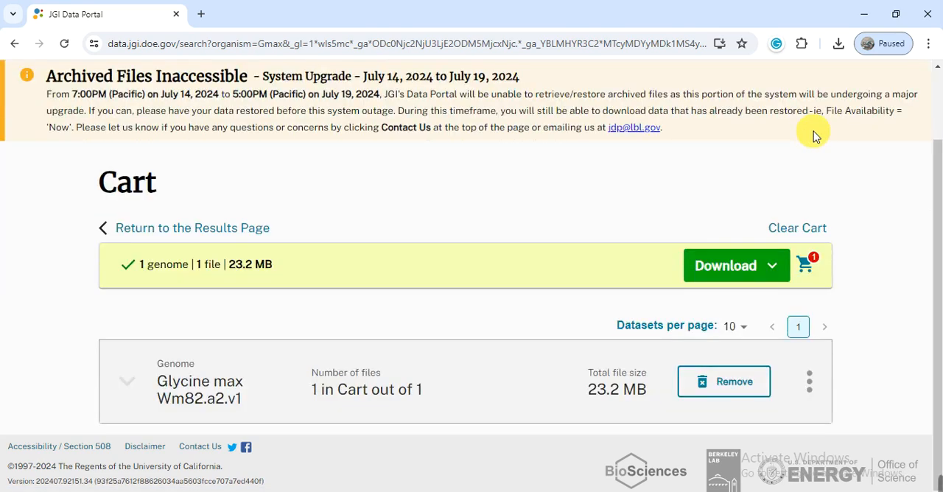
click(772, 268)
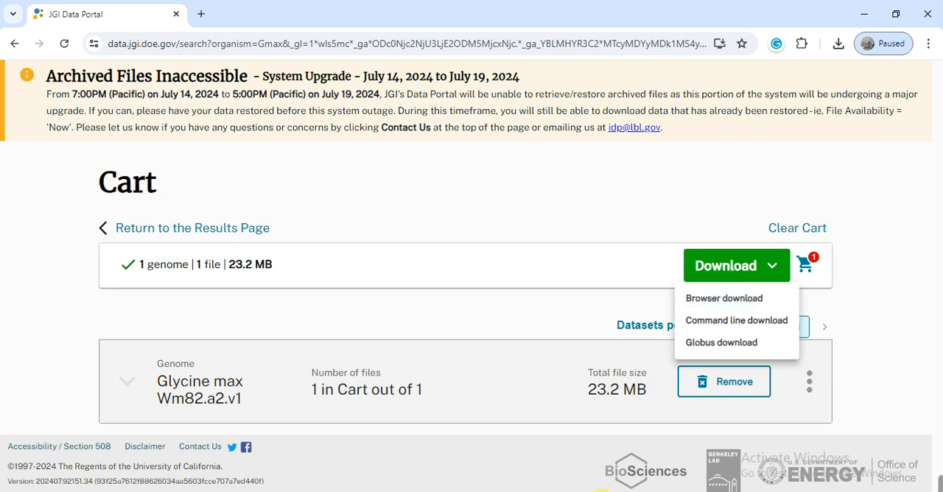
Switch to TBtools-II with the 4. Soybean folder window behind it and open the Fasta Extract (Recommended) tool.
click(589, 491)
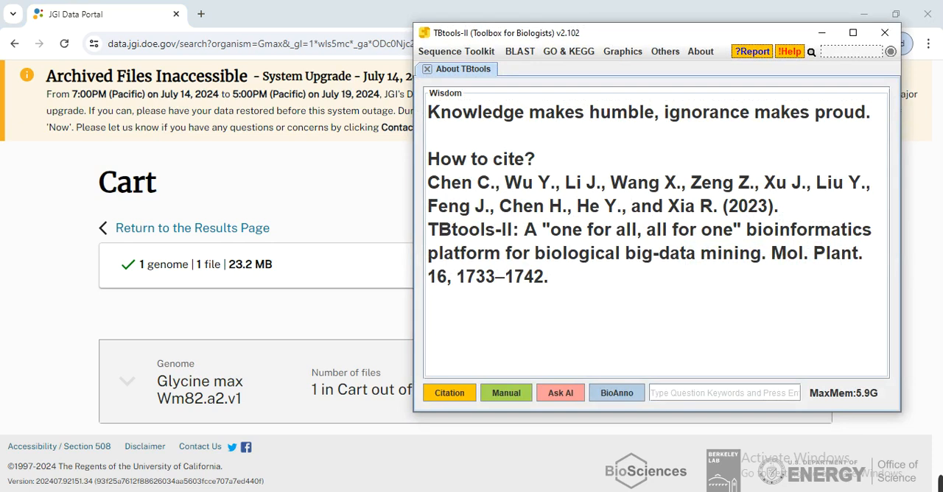
mouse_move(354, 490)
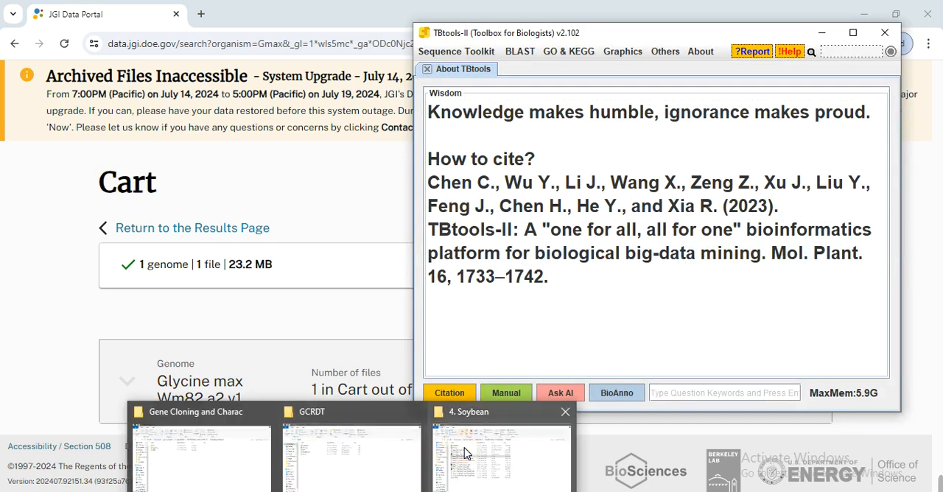
click(516, 468)
click(579, 487)
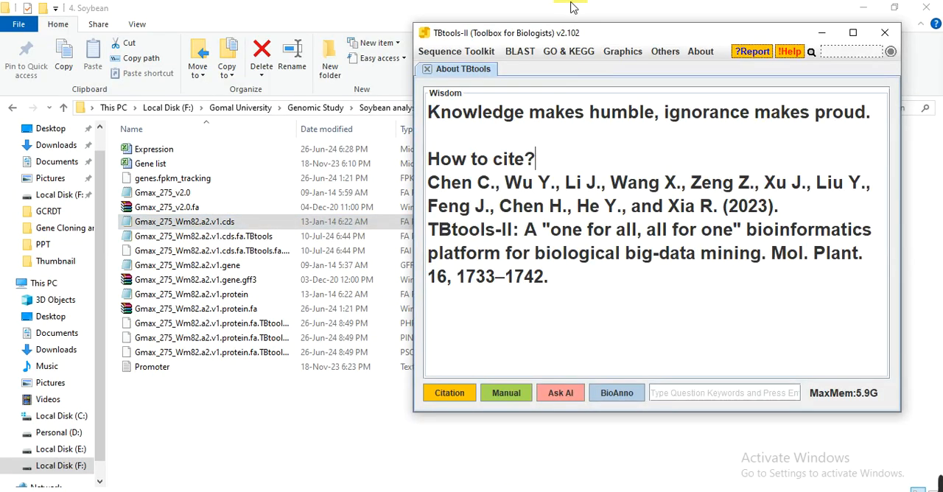
click(475, 54)
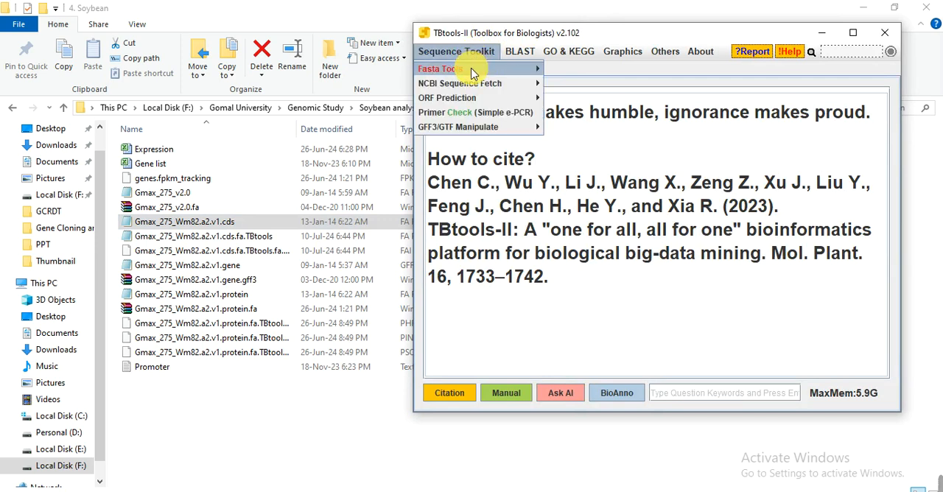
mouse_move(451, 73)
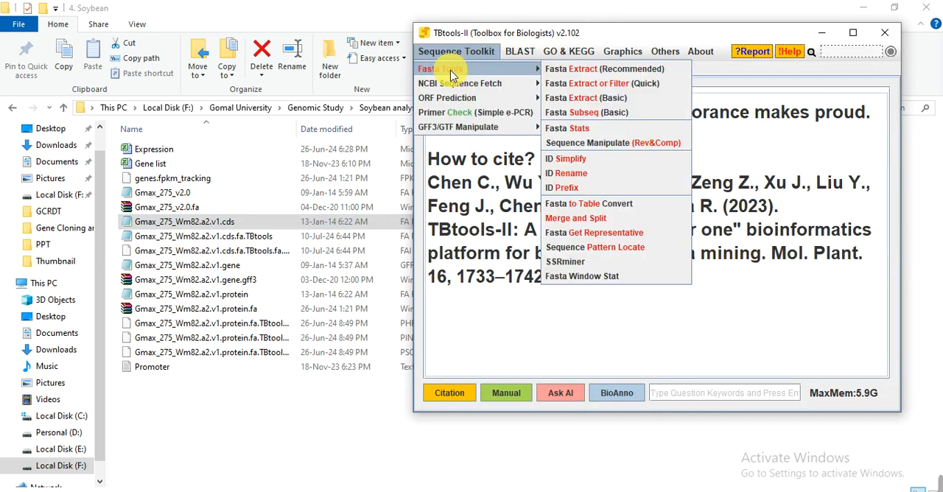
click(571, 71)
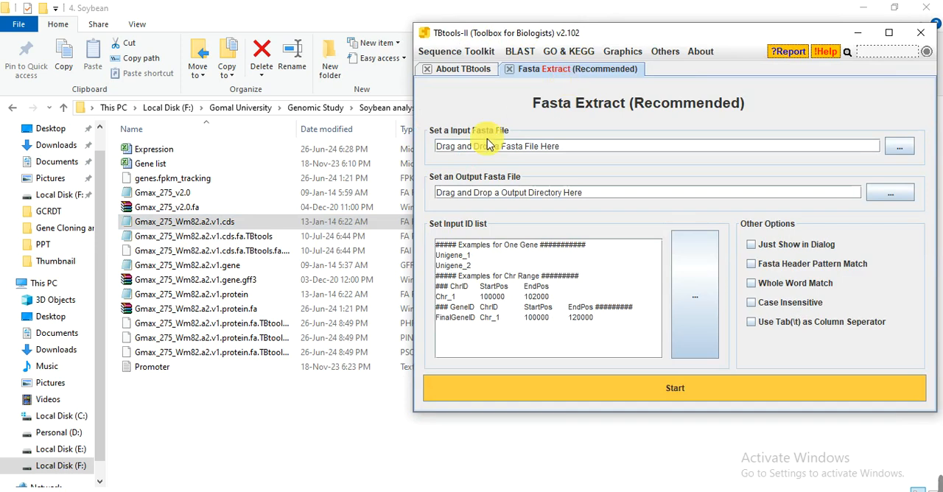
Set Gmax_275_Wm82.a2.v1.cds.fa from the 4. Soybean folder as the input FASTA file and close its preview.
click(194, 227)
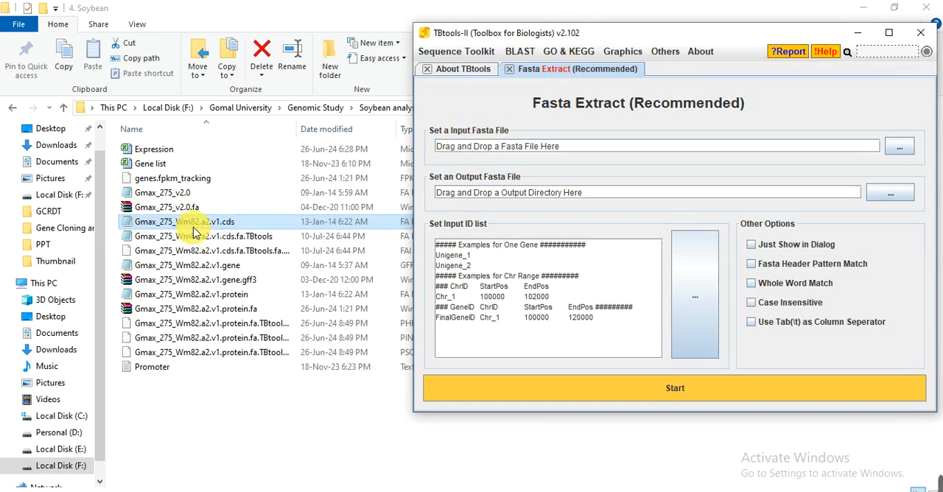
drag(194, 227, 575, 147)
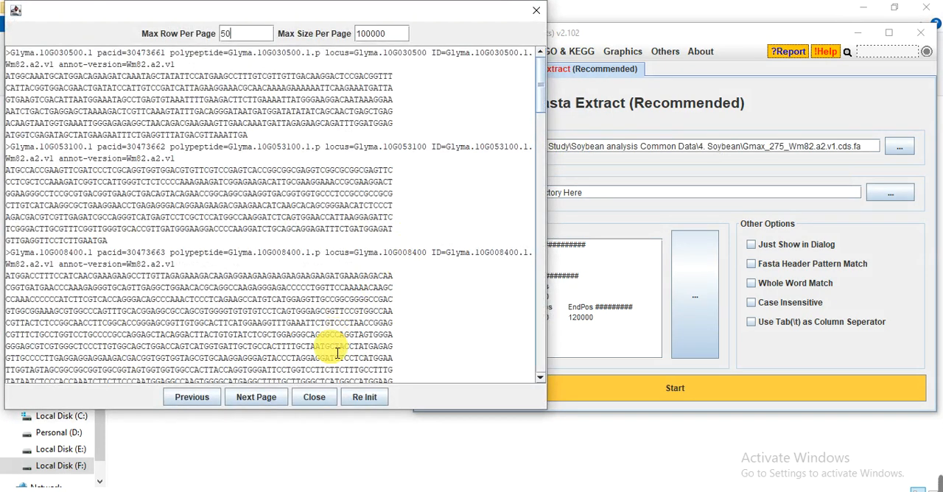
click(315, 397)
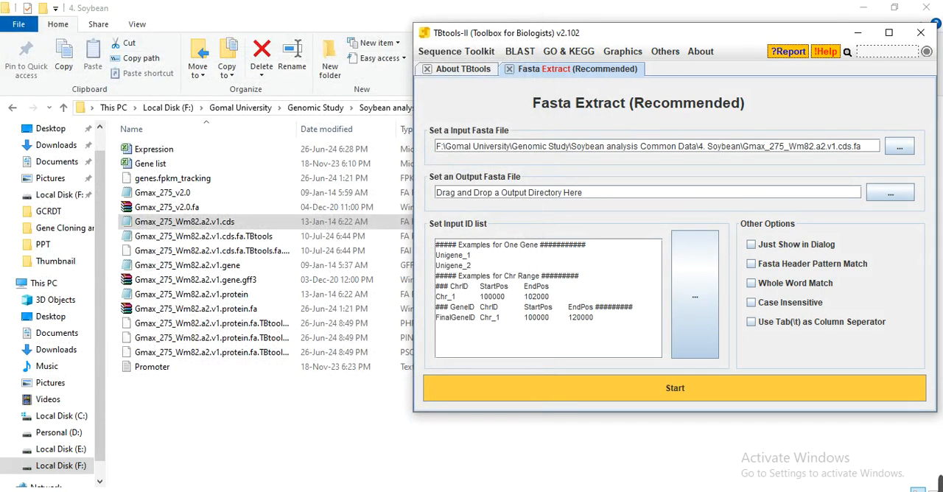
Set the output FASTA file to "CDS sequence.txt" in the GCRDT folder on the desktop.
mouse_move(354, 488)
click(373, 466)
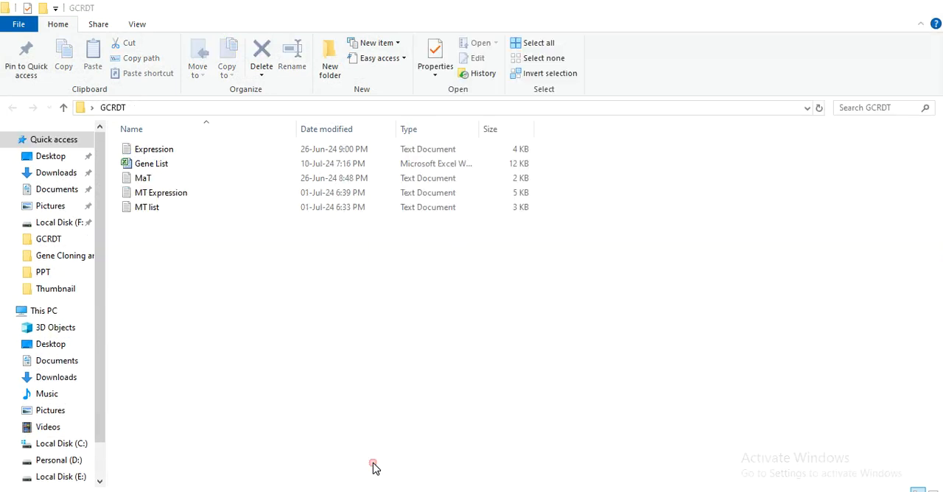
click(536, 489)
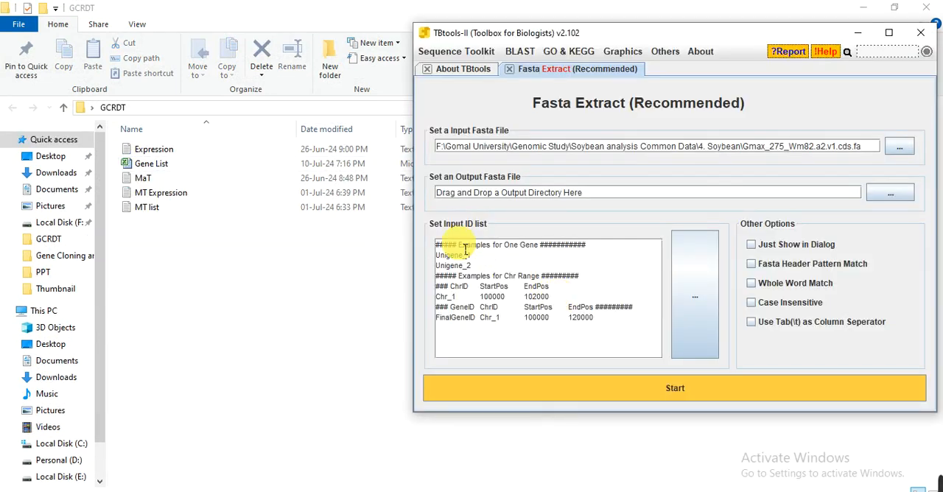
drag(147, 151, 493, 195)
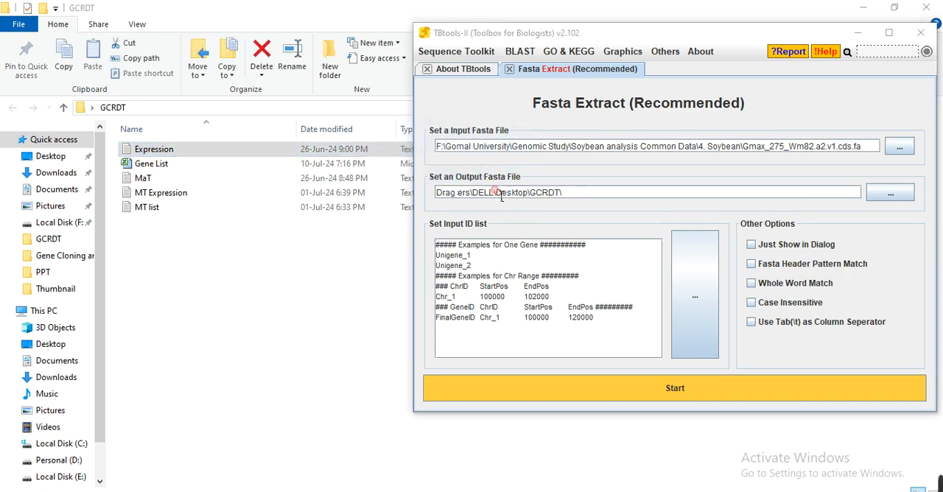
click(611, 203)
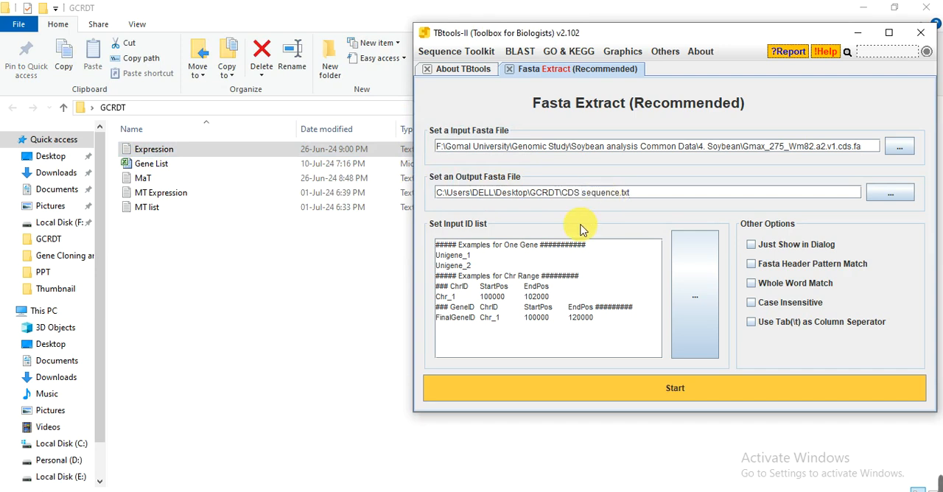
Switch to the Gene List workbook in Excel and copy the highlighted gene IDs in D3, D4, D6 and D15.
click(213, 491)
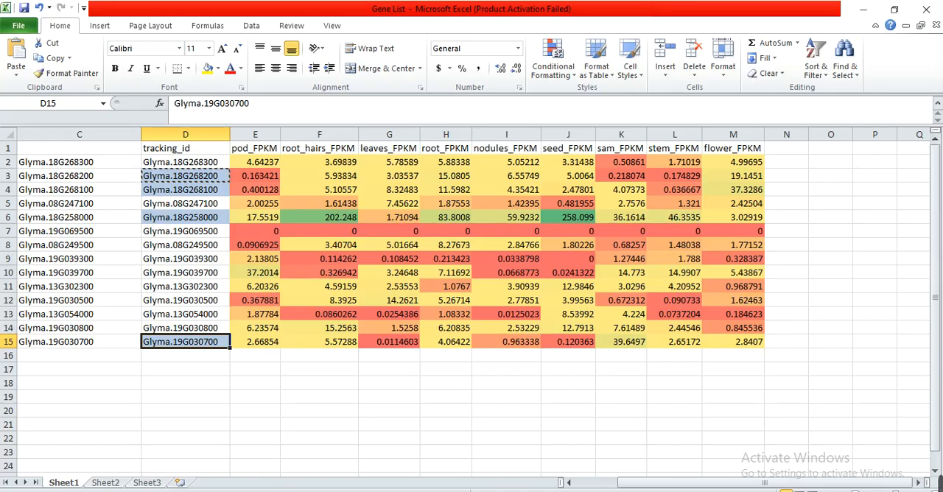
ctrl+click(203, 178)
ctrl+click(204, 192)
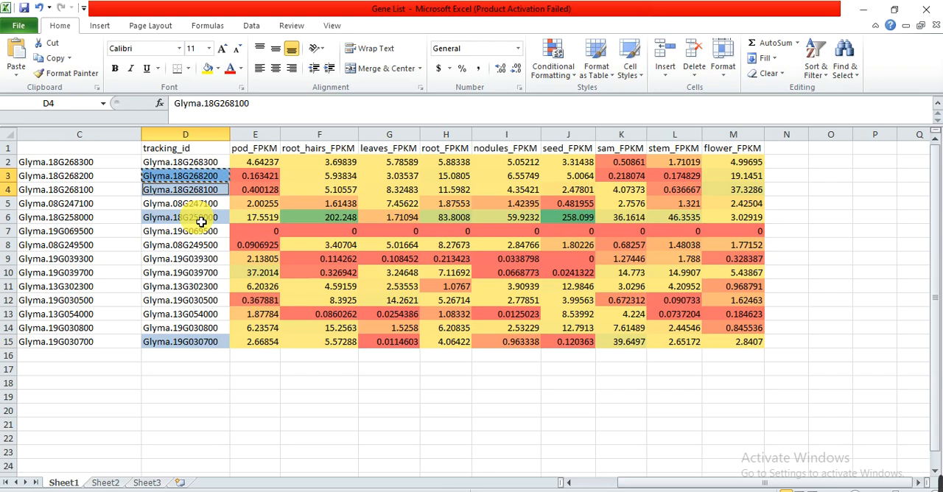
ctrl+click(200, 218)
ctrl+click(200, 343)
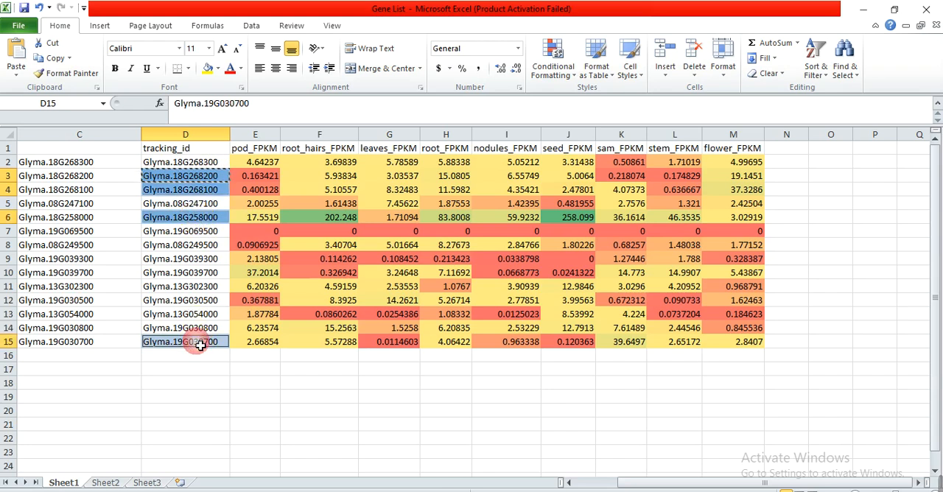
key(ctrl+c)
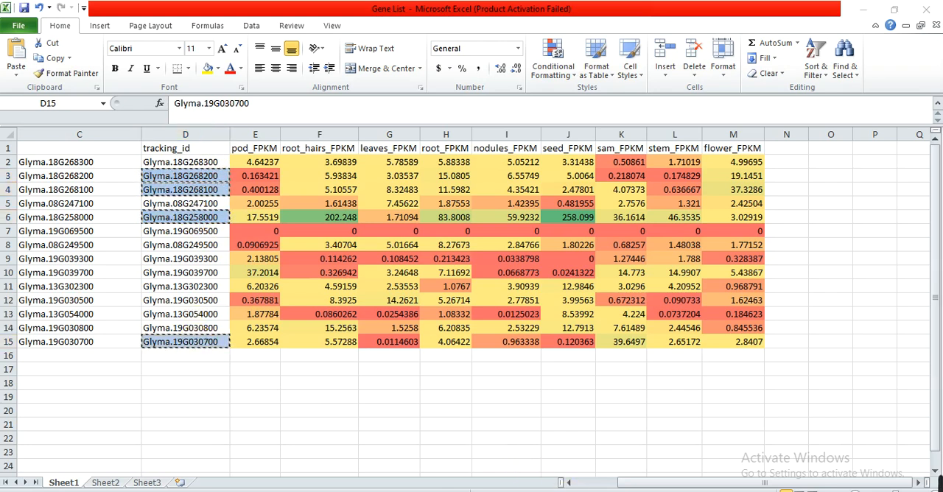
Switch to TBtools-II, replace the example text in the input ID list with the copied IDs, and clear the whole list.
key(alt+Tab)
key(ctrl+a)
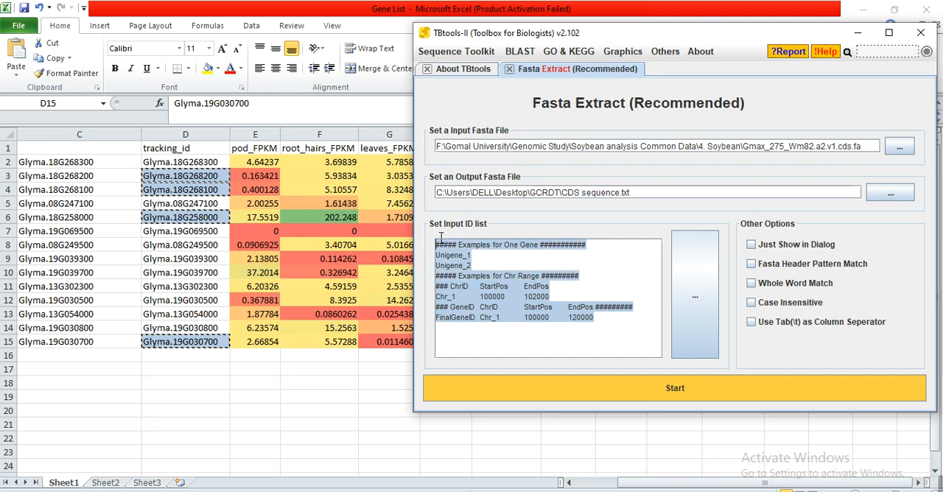
right_click(620, 320)
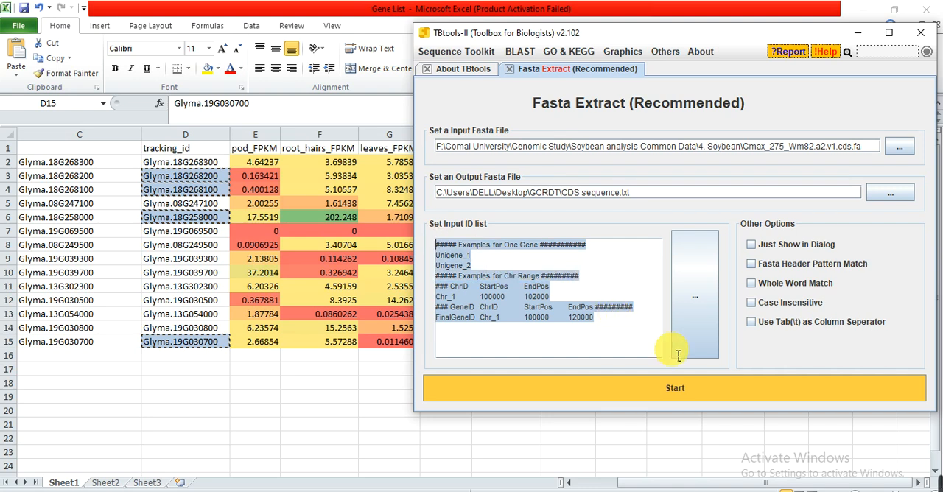
key(ctrl+v)
key(ctrl+a)
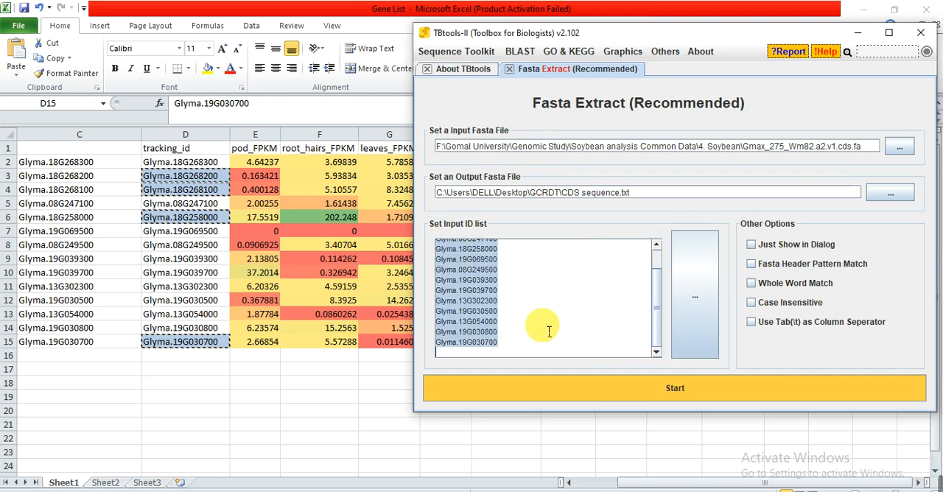
key(Delete)
Return to the Gene List workbook in Excel, reselect only the highlighted tracking IDs in D3, D4, D6 and D15, and copy them.
click(185, 392)
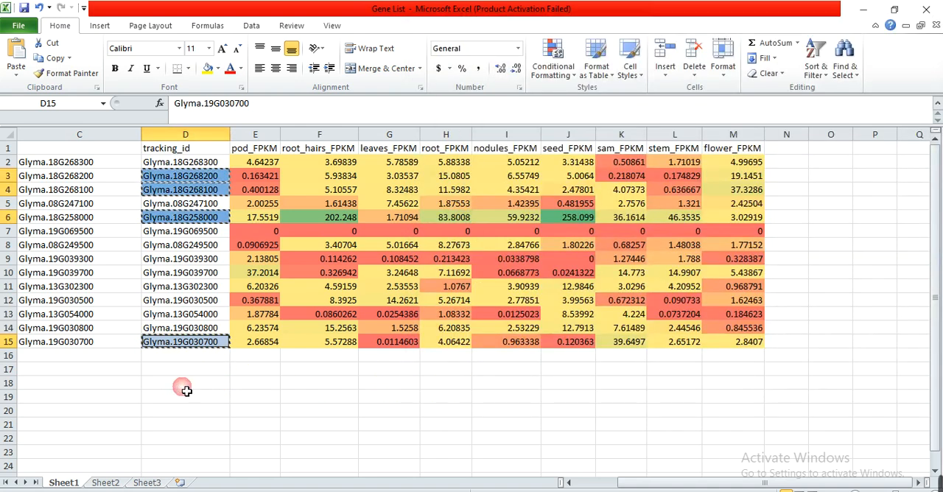
click(188, 391)
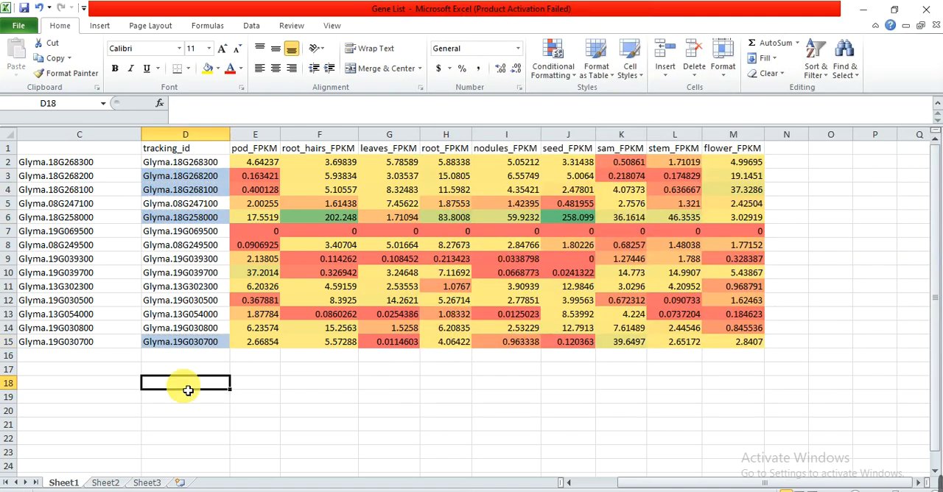
click(258, 370)
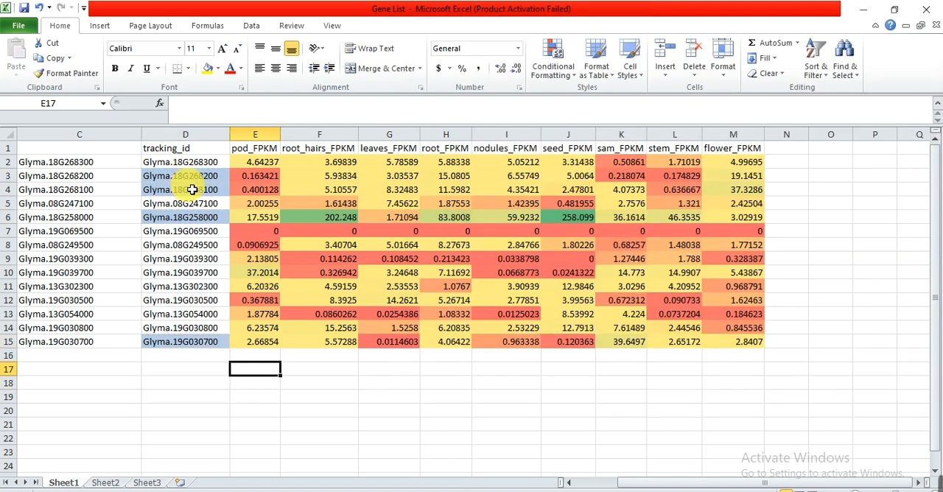
click(193, 184)
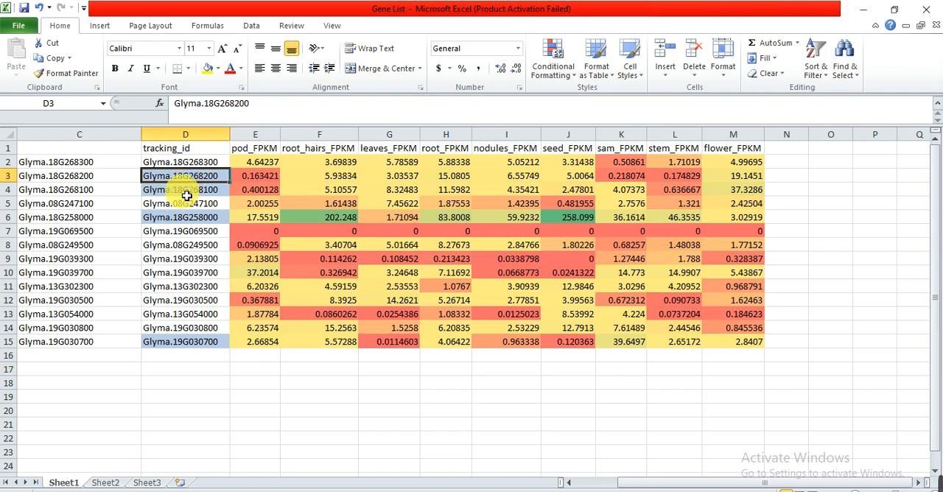
ctrl+click(185, 190)
ctrl+click(185, 214)
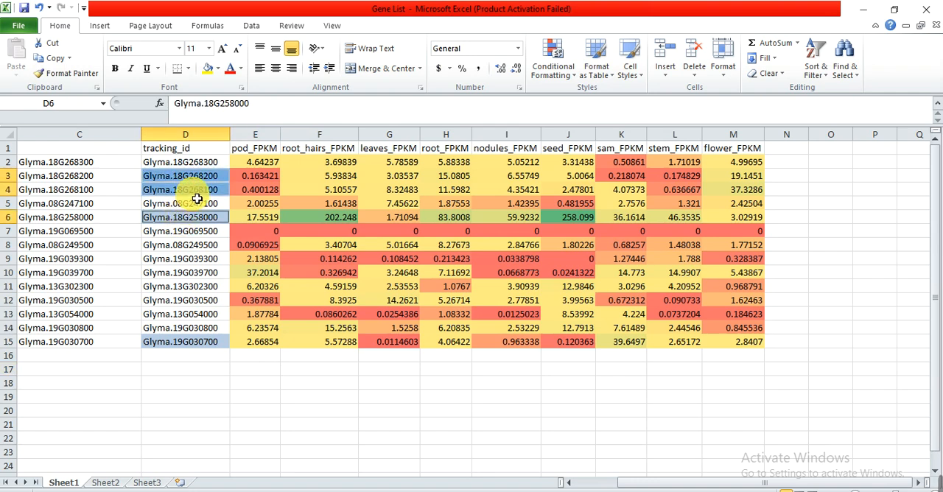
ctrl+click(199, 181)
ctrl+click(197, 192)
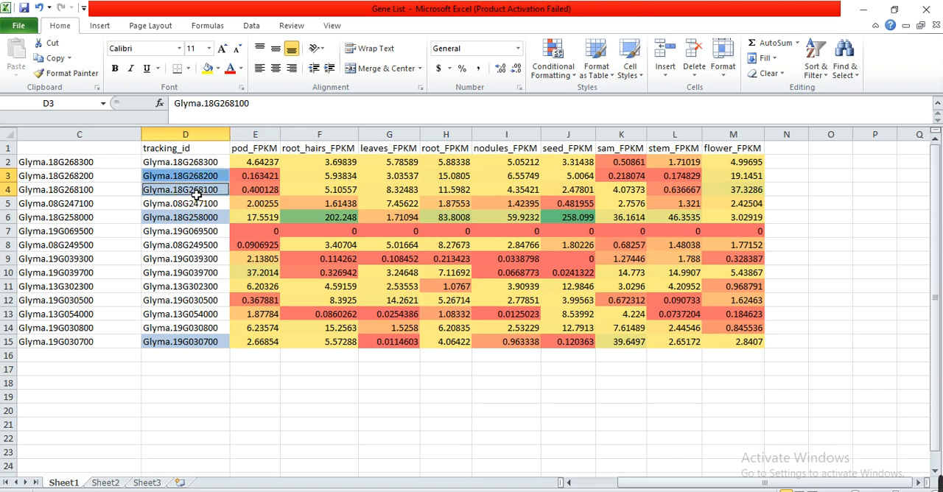
ctrl+click(193, 221)
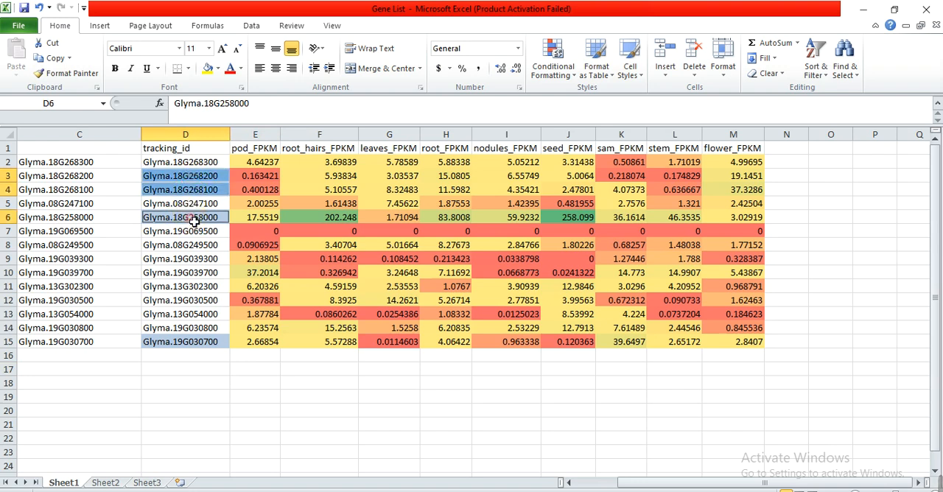
ctrl+click(196, 343)
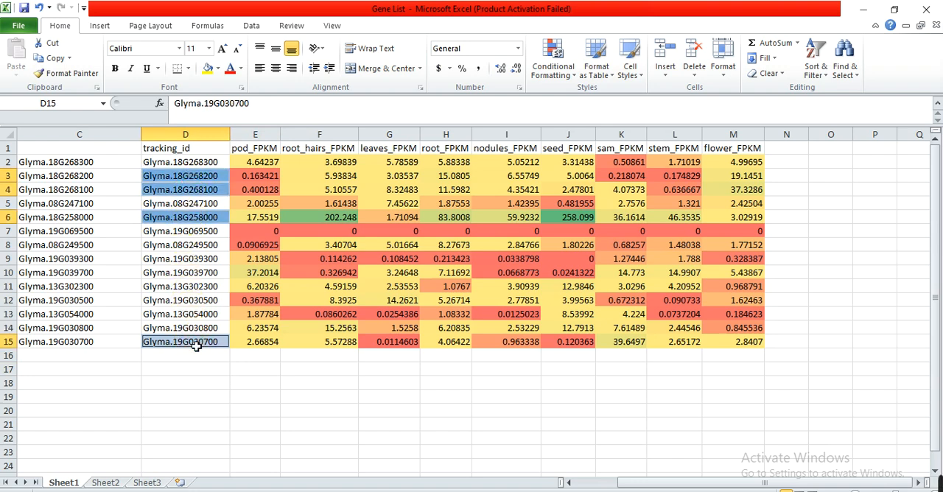
key(ctrl+c)
Paste the copied gene IDs as a continuous block starting at D19 and copy that block.
click(184, 398)
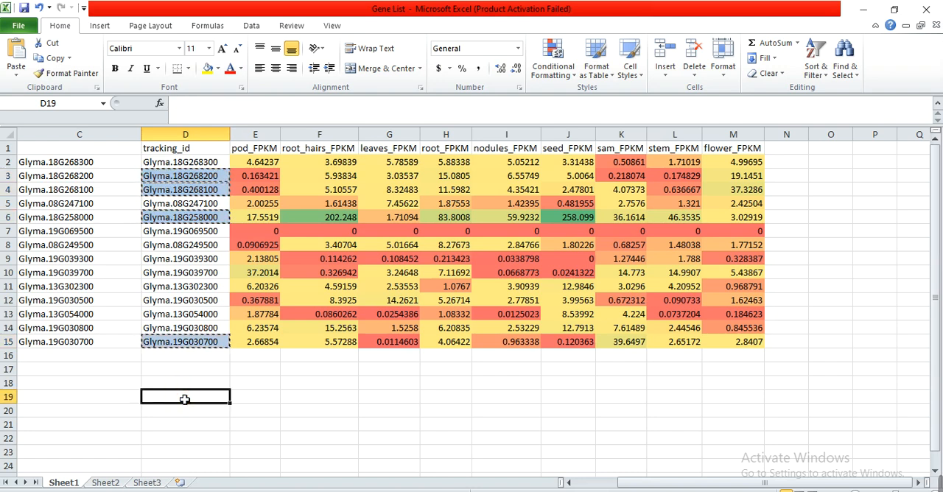
key(ctrl+v)
key(ctrl+c)
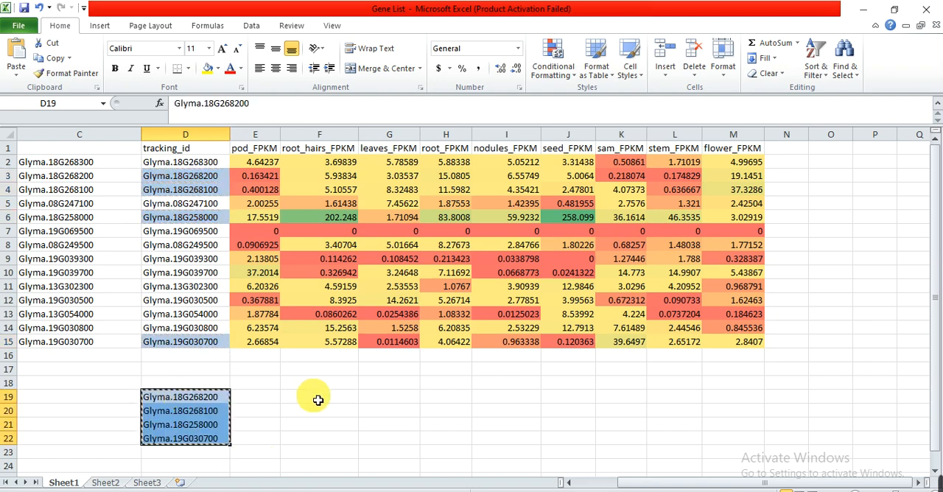
Switch to TBtools-II, paste the four gene IDs as the input ID list, run the extraction and dismiss its report.
key(alt+Tab)
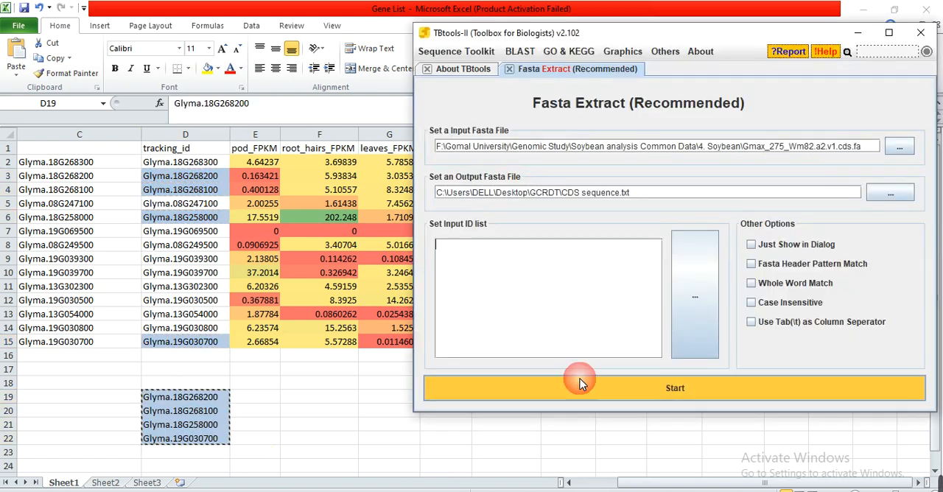
click(565, 307)
key(ctrl+v)
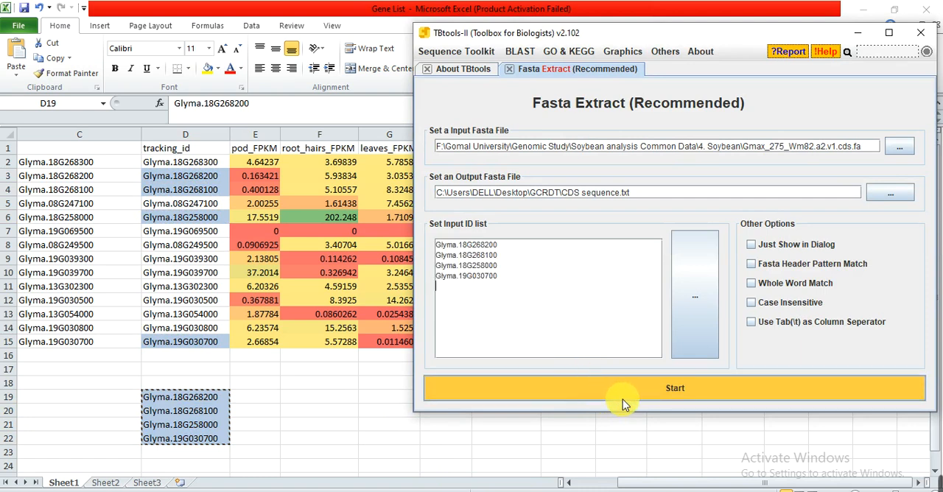
click(640, 391)
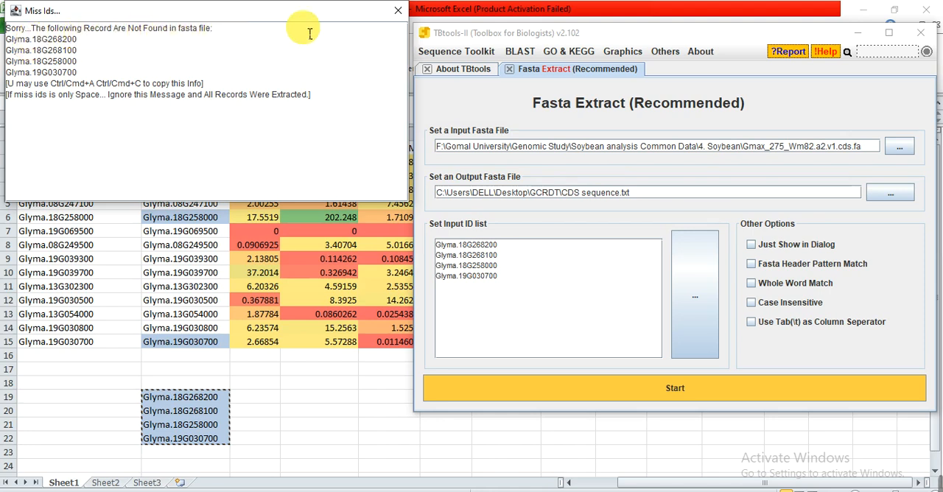
click(396, 14)
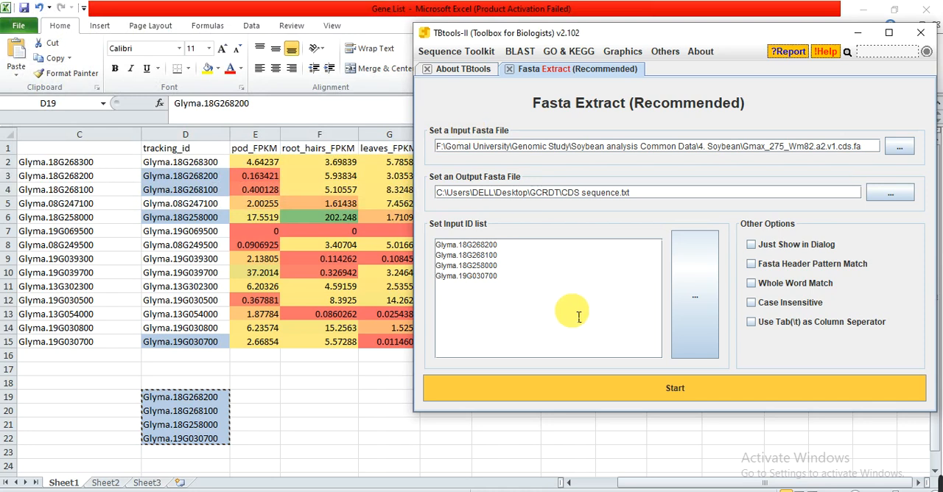
Open Gmax_275_Wm82.a2.v1.cds from the 4. Soybean folder, examine how gene IDs end in the sequence headers, and close the file.
mouse_move(339, 489)
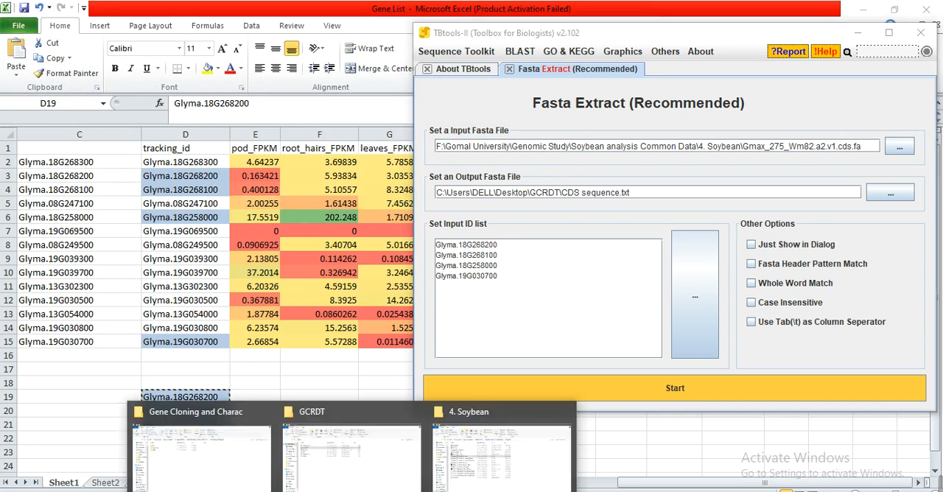
click(480, 445)
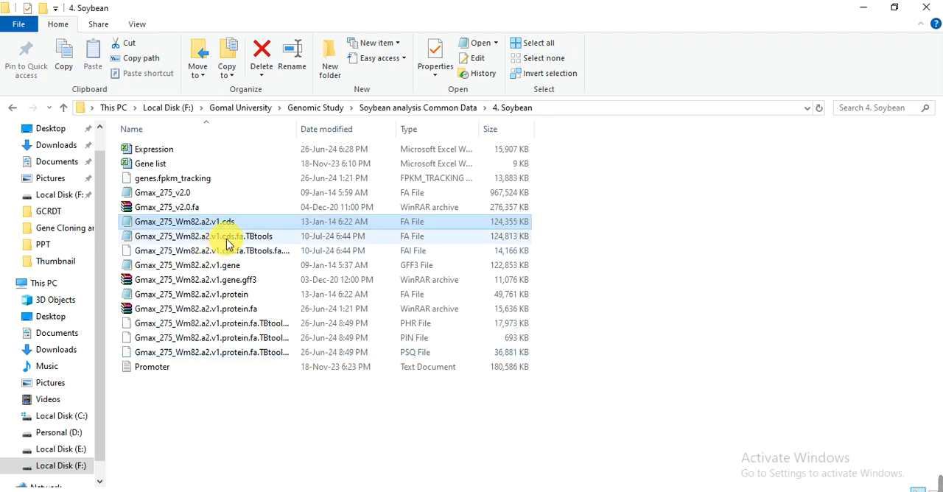
double_click(189, 225)
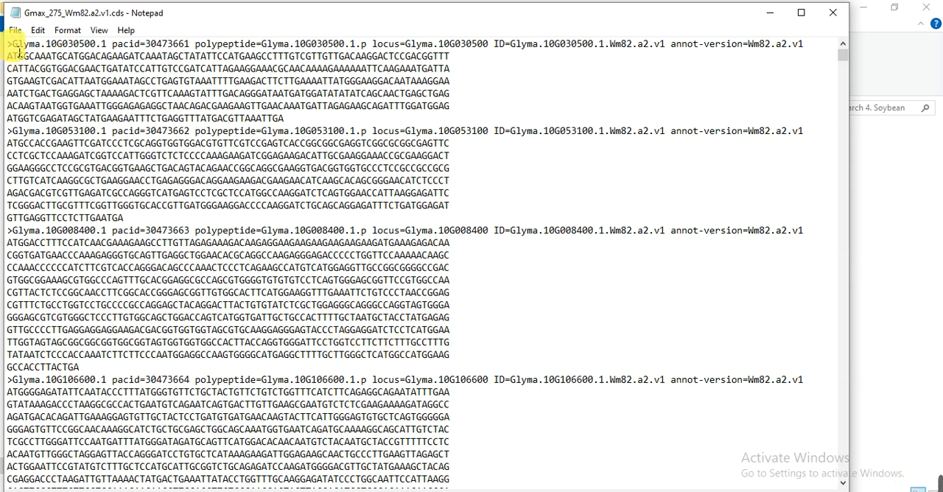
drag(13, 44, 104, 50)
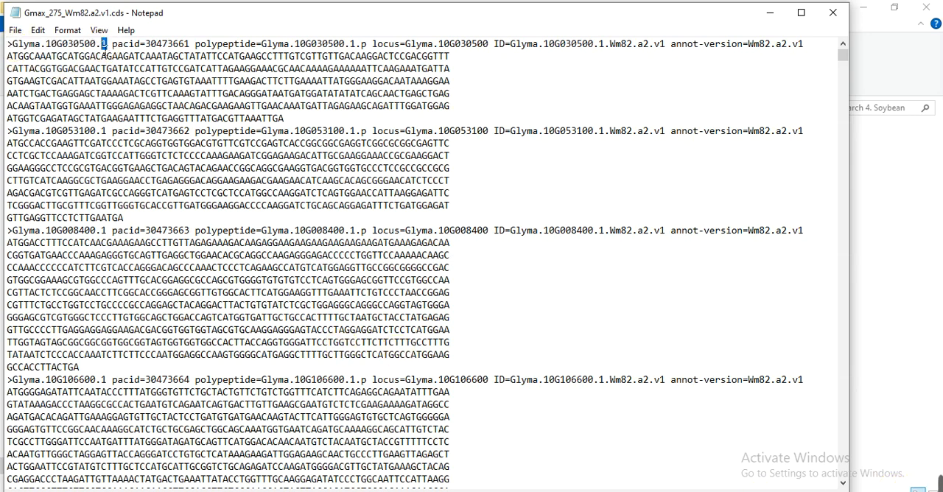
click(104, 52)
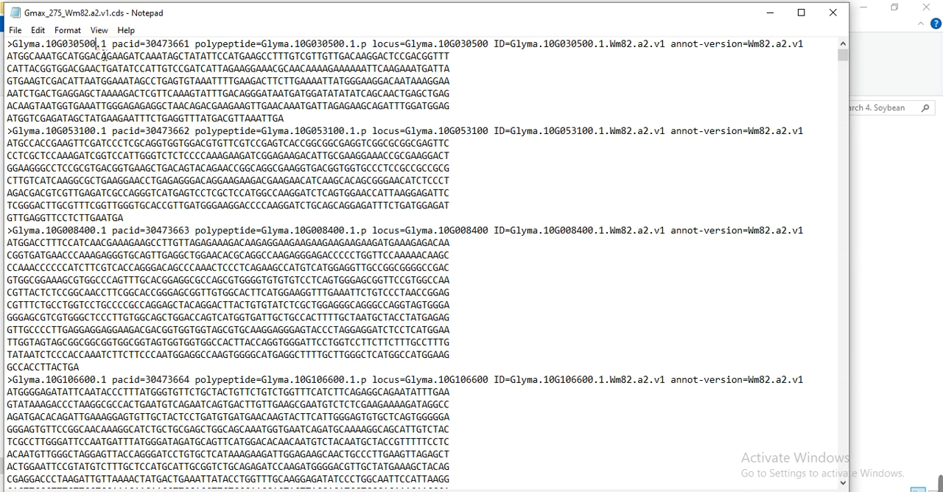
drag(100, 50, 106, 53)
click(117, 56)
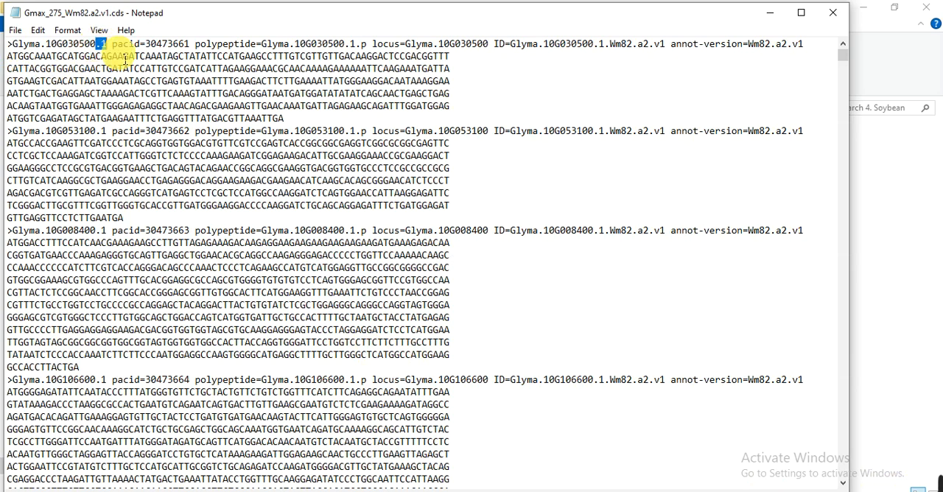
click(834, 15)
Switch back to TBtools-II, append .1 to each of the four gene IDs in the input list and run the extraction.
key(alt+Tab)
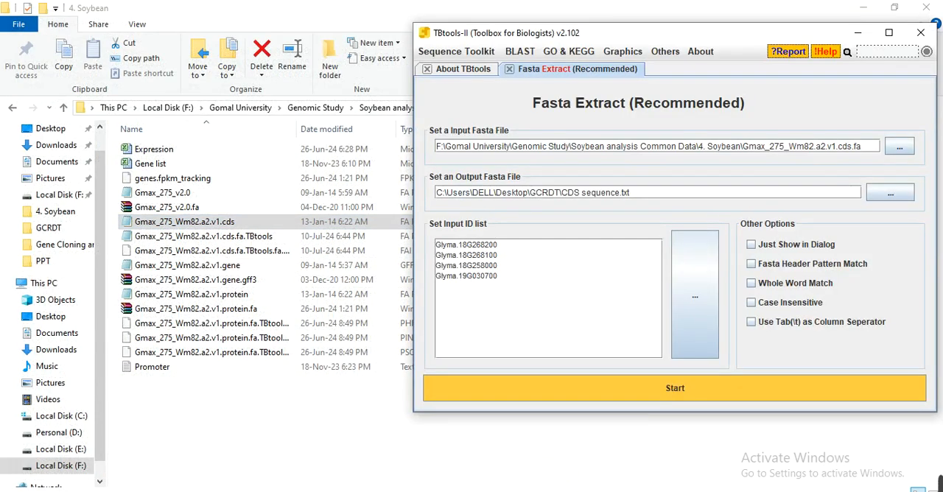
click(520, 251)
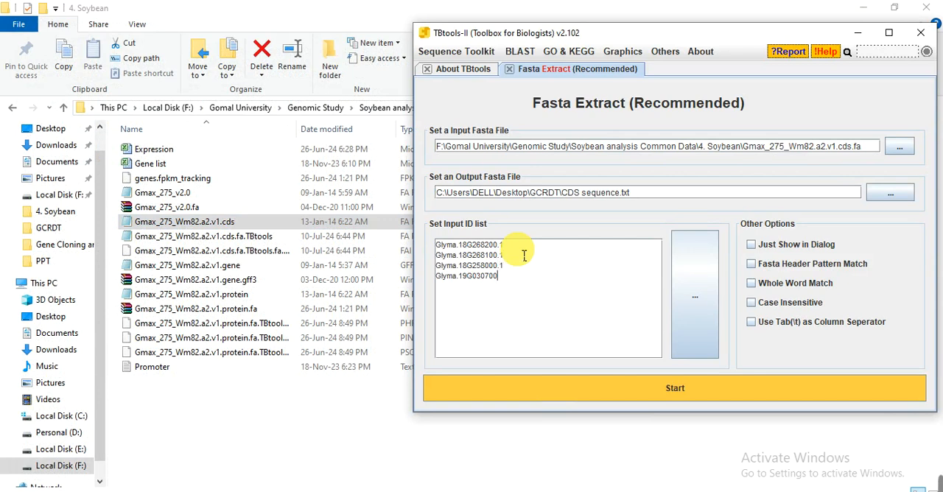
click(669, 392)
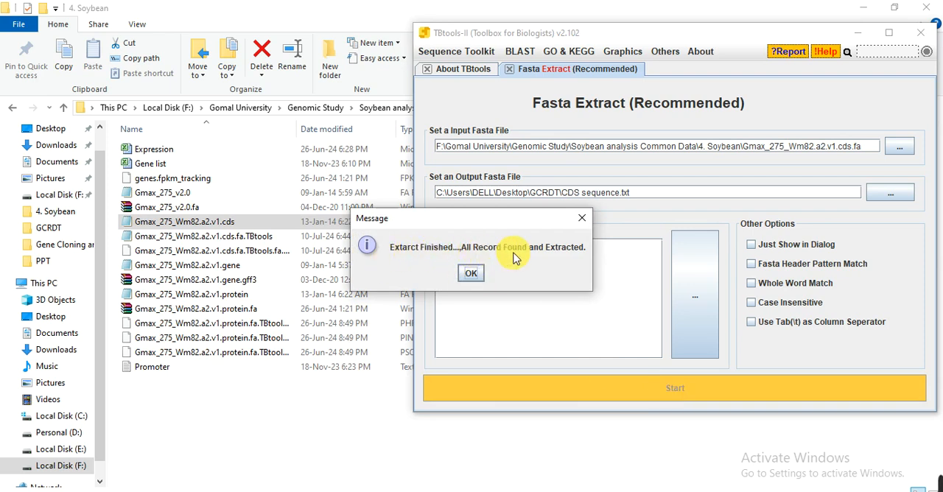
click(470, 272)
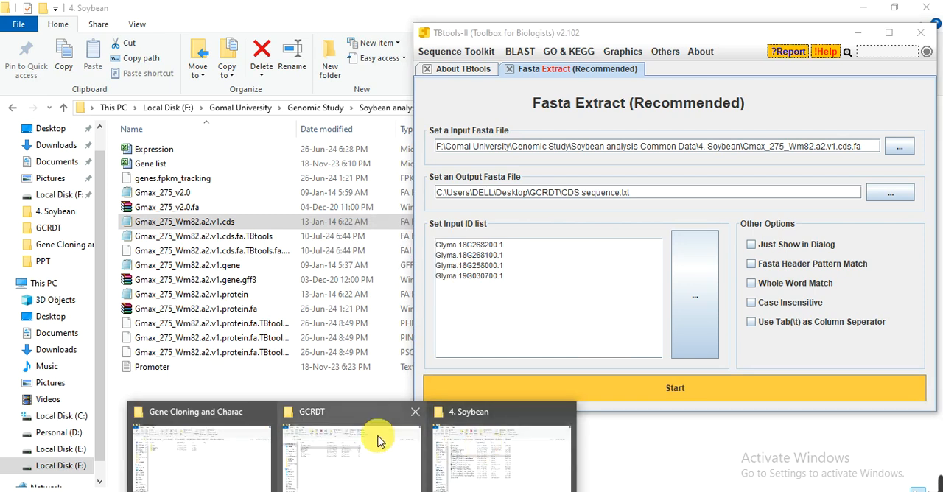
Switch to the GCRDT folder, open the CDS sequence text file and look through the extracted sequences.
click(378, 439)
click(162, 152)
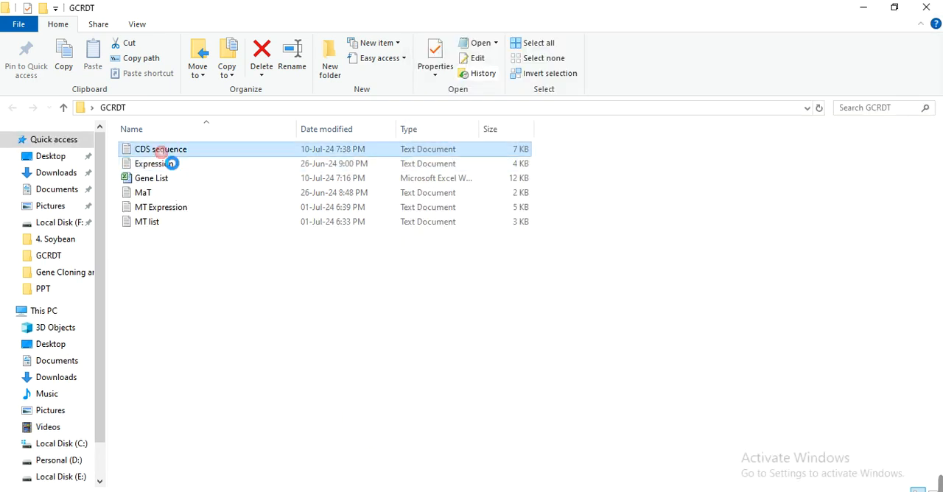
double_click(166, 151)
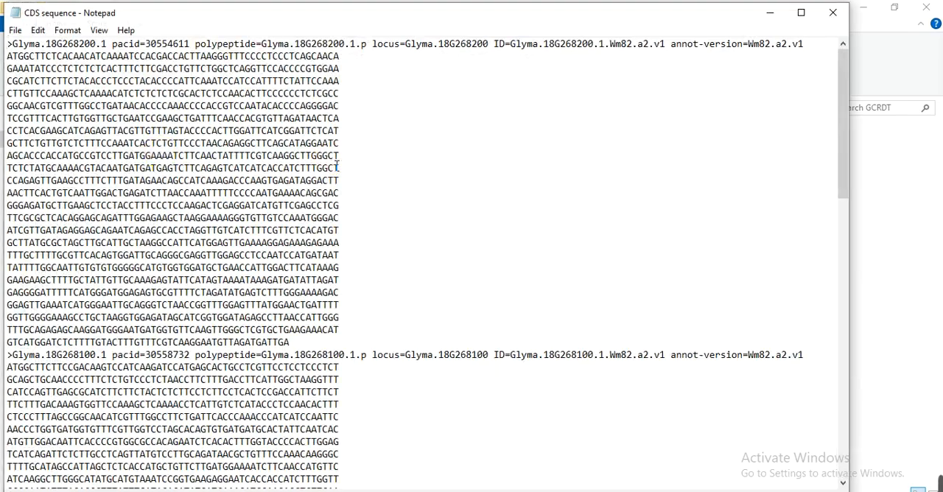
mouse_move(842, 95)
mouse_down()
mouse_move(840, 392)
mouse_move(834, 96)
mouse_up()
Trim the headers of the Glyma.18G268200.1 and Glyma.18G268100.1 sequences so that only the gene IDs remain.
drag(112, 44, 605, 44)
drag(686, 44, 841, 38)
key(Delete)
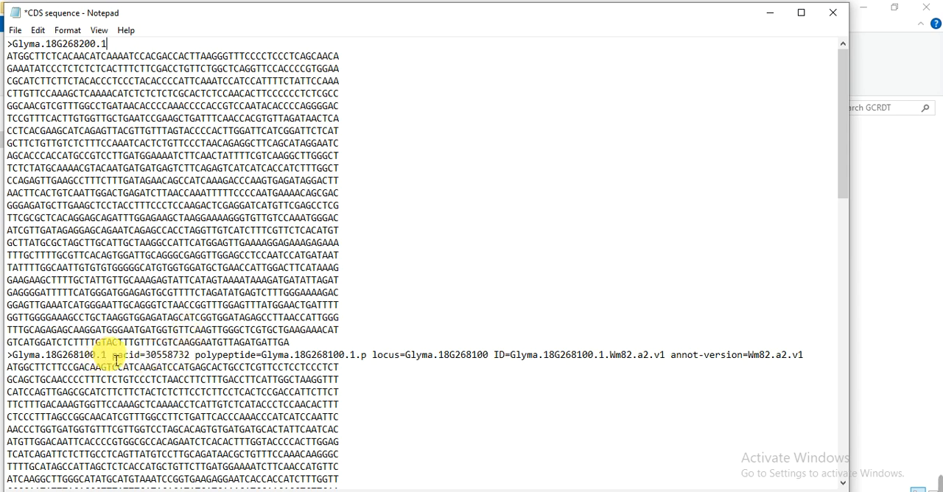
drag(113, 359, 809, 355)
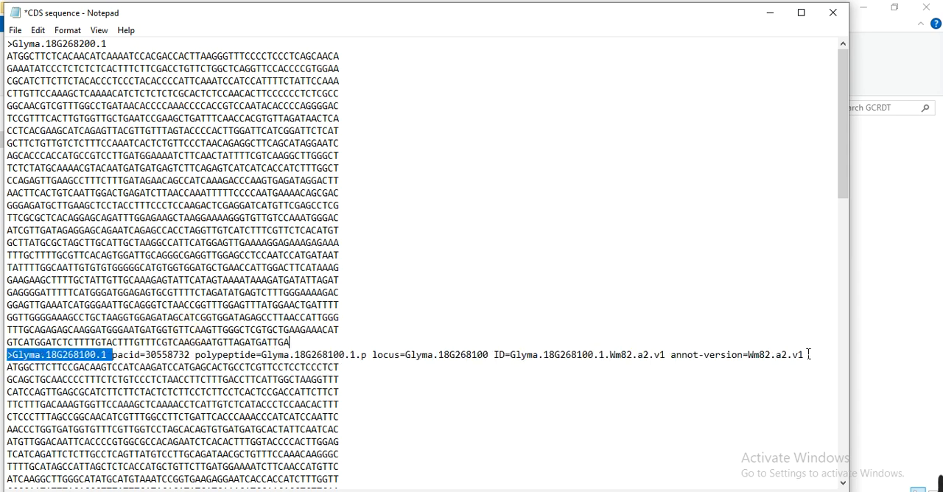
key(Delete)
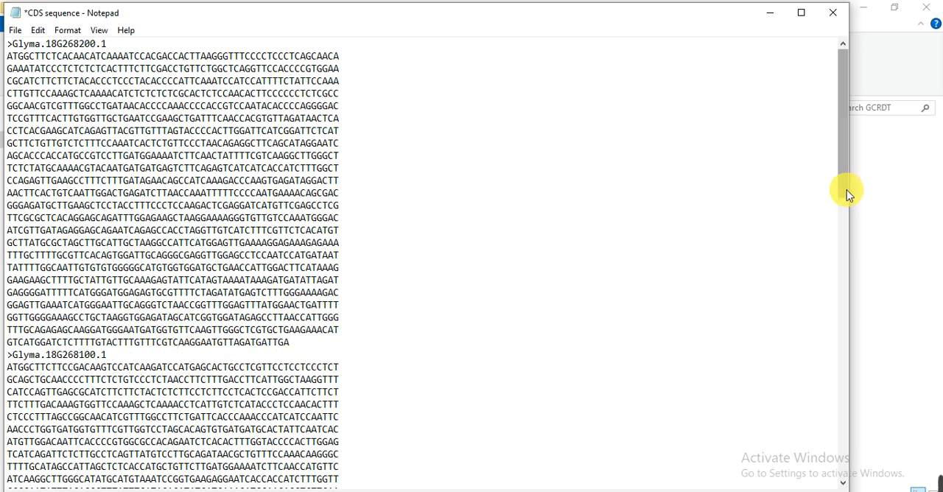
Trim the Glyma.18G258000.1 header to its gene ID, remove everything after the pacid value in the Glyma.19G030700.1 header, and save the file.
scroll(846, 214, down, 15)
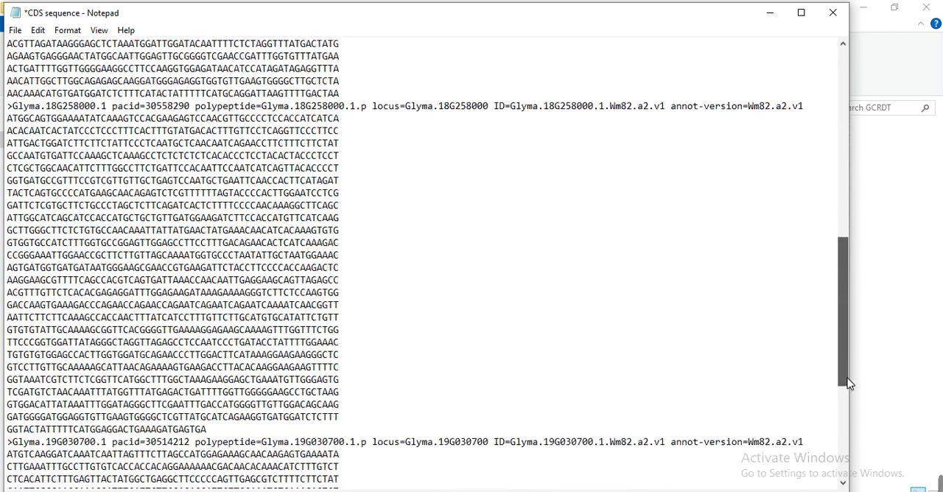
click(355, 221)
click(107, 96)
drag(112, 96, 830, 99)
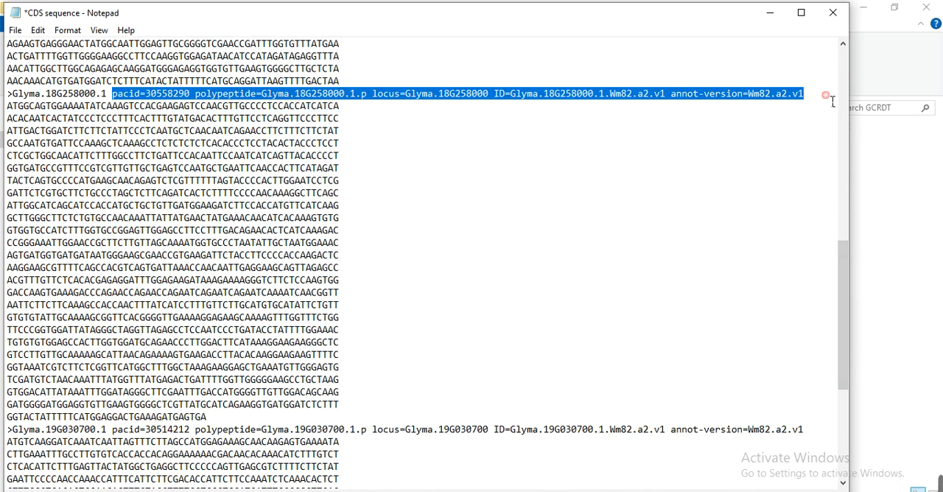
key(Delete)
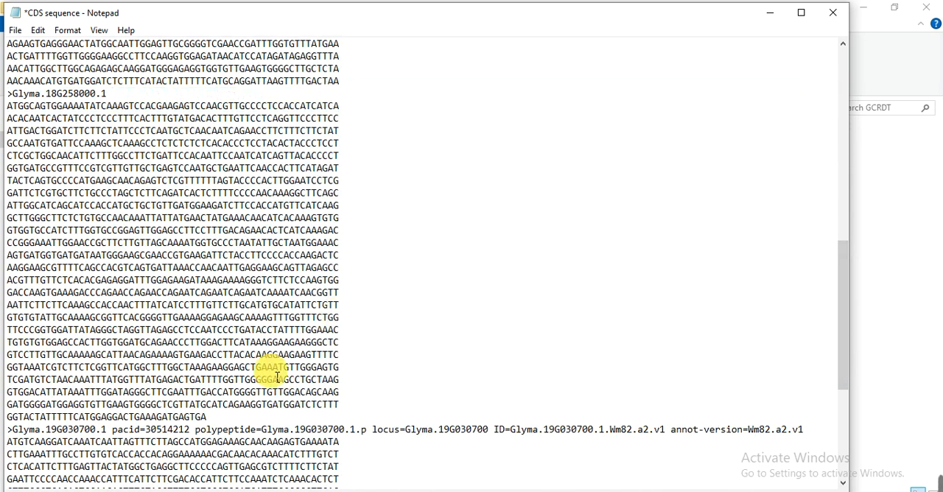
drag(196, 430, 817, 438)
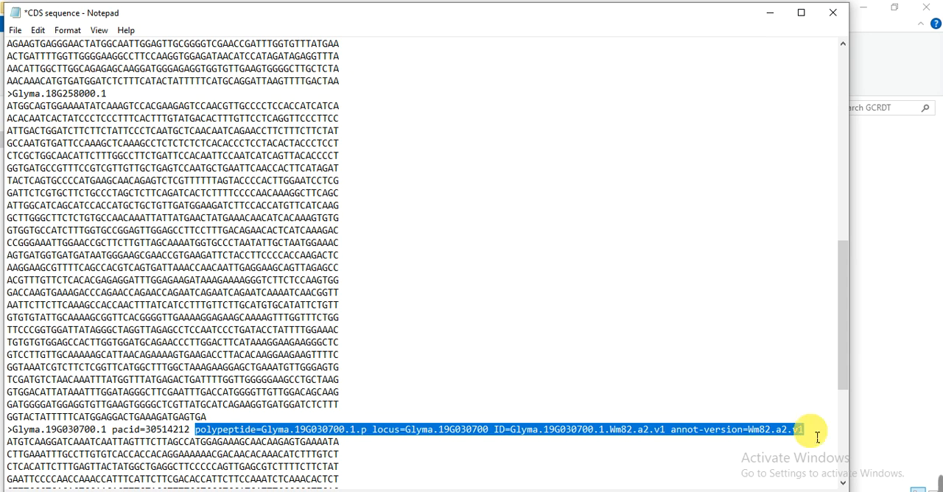
key(Delete)
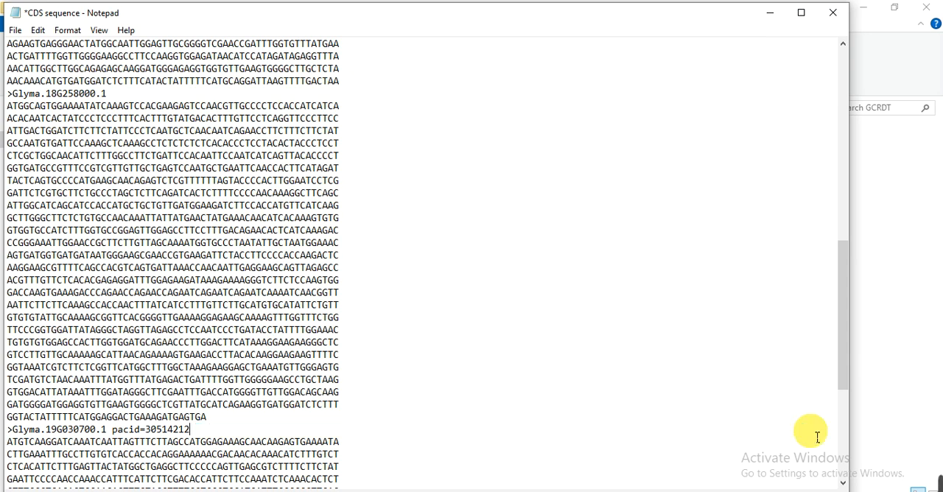
click(255, 257)
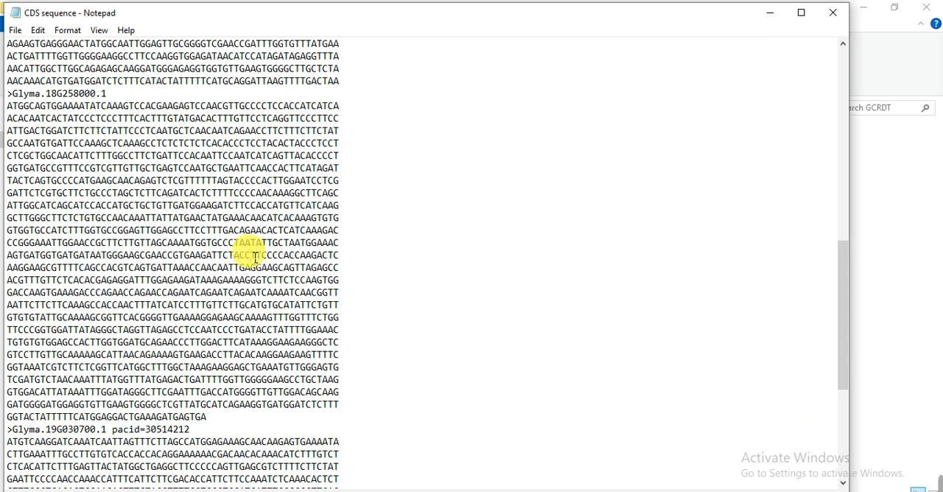
Copy all the CDS sequences, switch to TBtools-II and paste them as input in Sequence Manipulate (Rev&Comp).
key(ctrl+a)
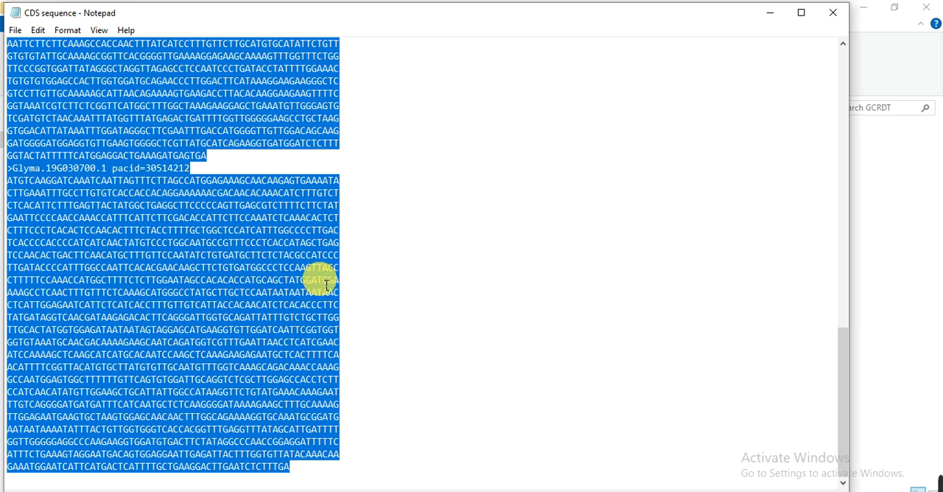
click(622, 491)
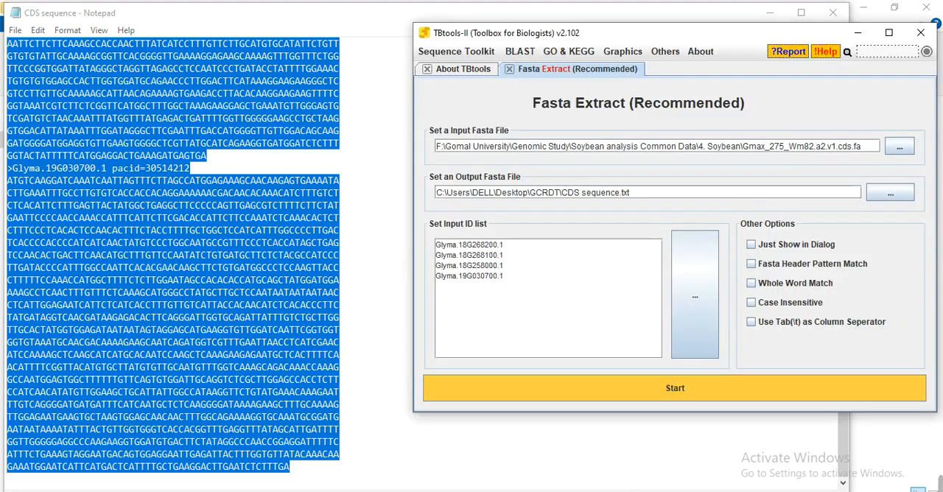
click(442, 53)
mouse_move(501, 68)
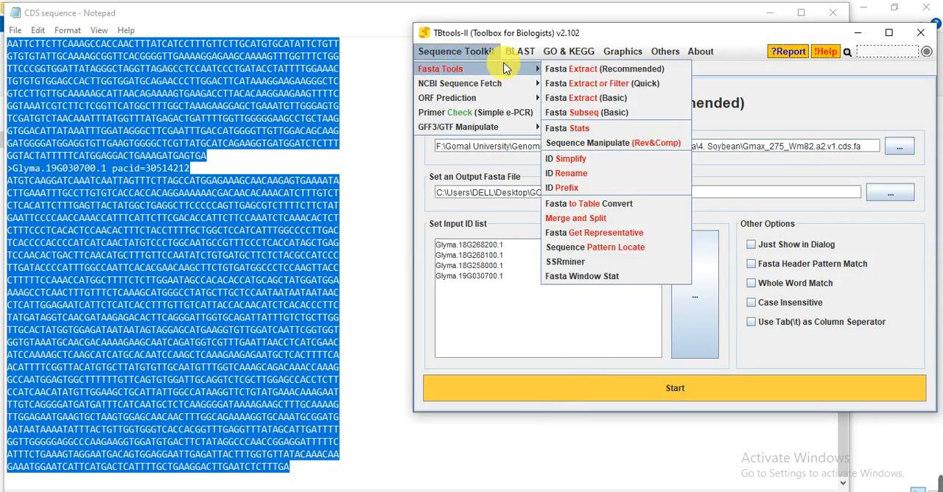
click(610, 143)
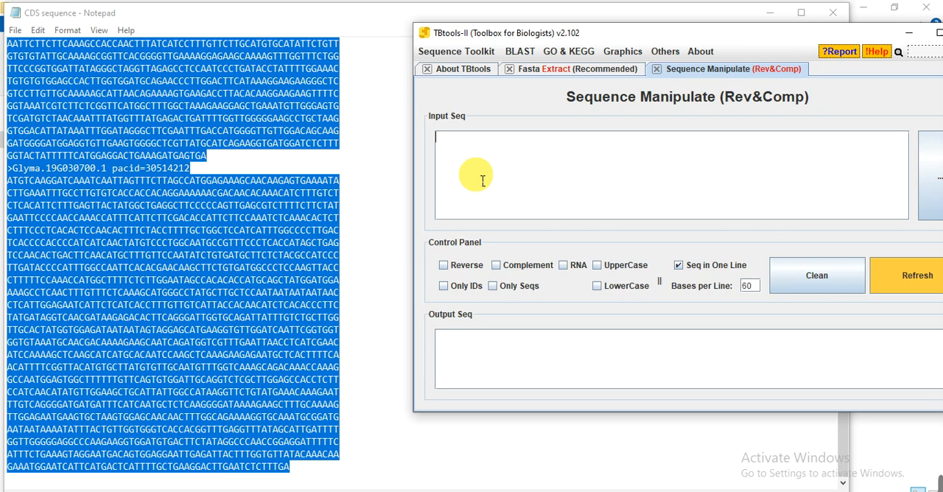
key(ctrl+v)
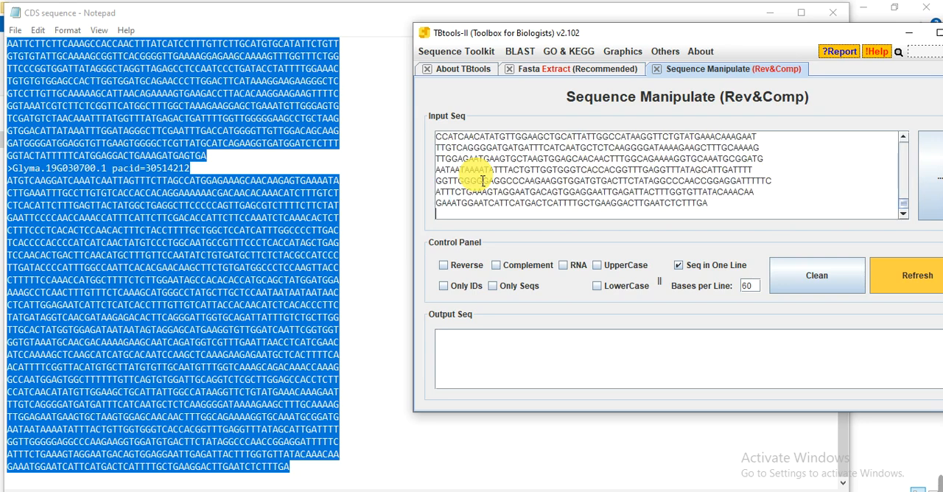
Generate the output with each sequence in one line and copy the entire output.
click(678, 267)
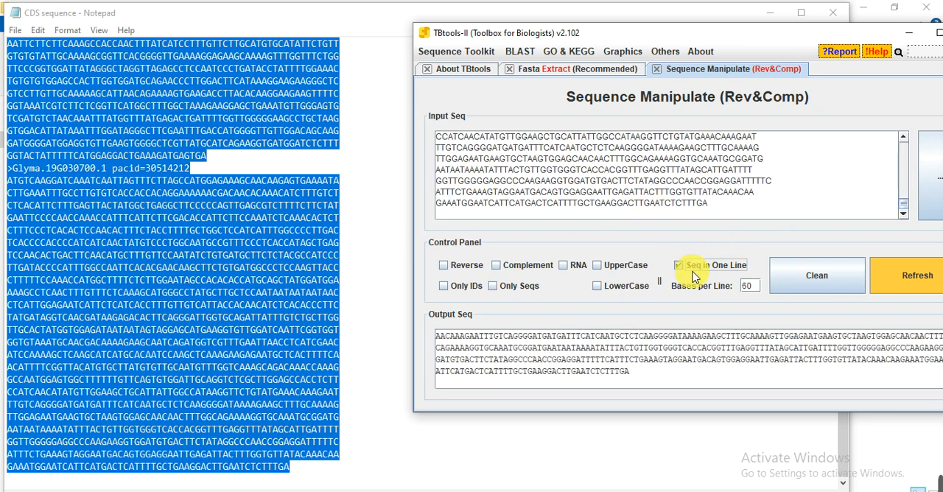
click(642, 359)
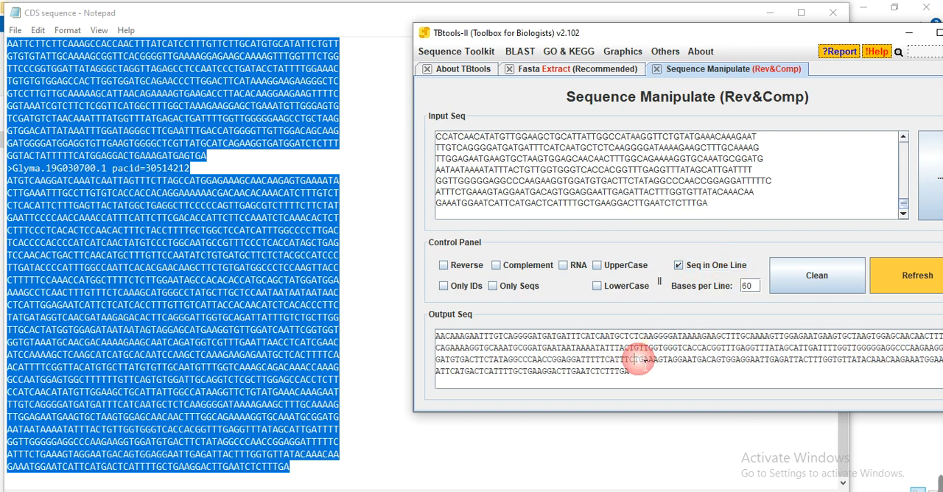
key(ctrl+a)
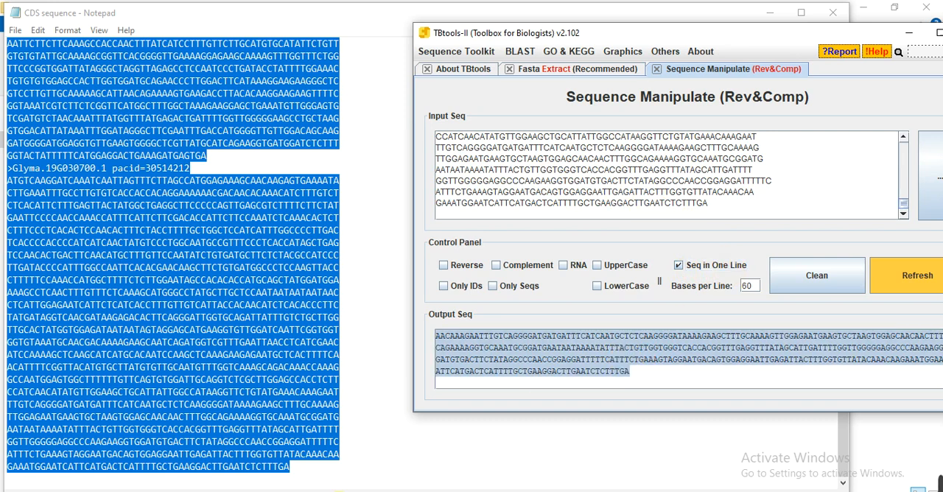
Switch to the GCRDT folder and create a Microsoft Word document named Seq for Primer.
click(352, 491)
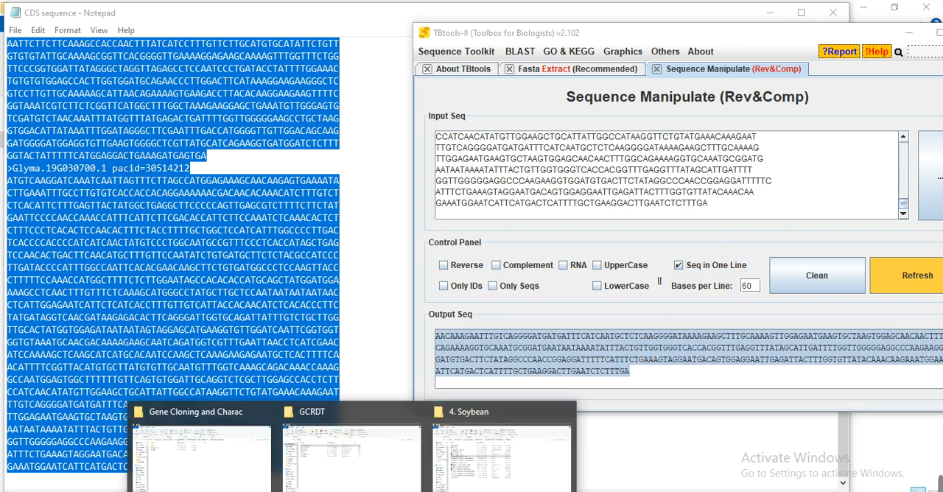
click(362, 480)
click(244, 314)
right_click(245, 310)
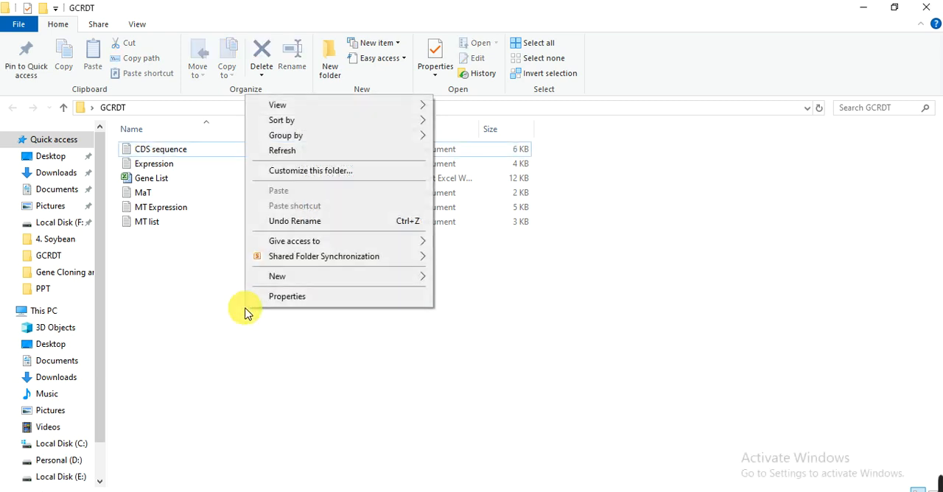
click(325, 277)
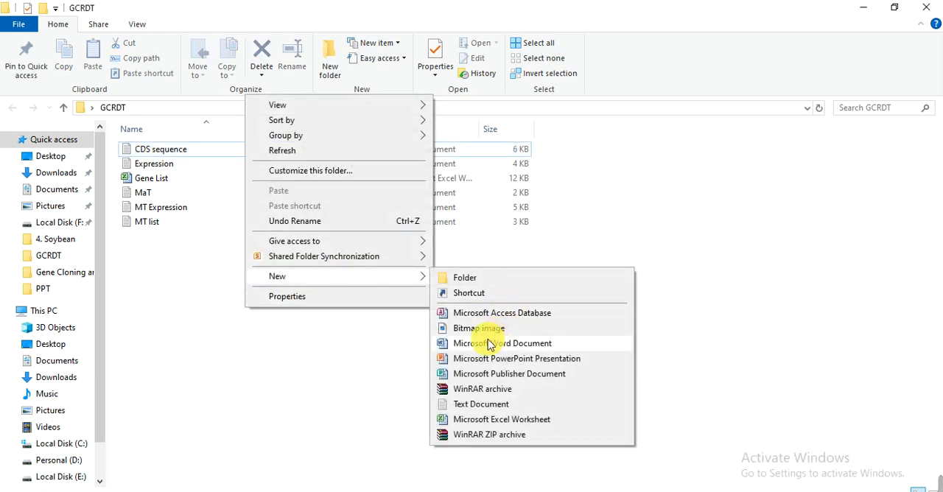
click(472, 344)
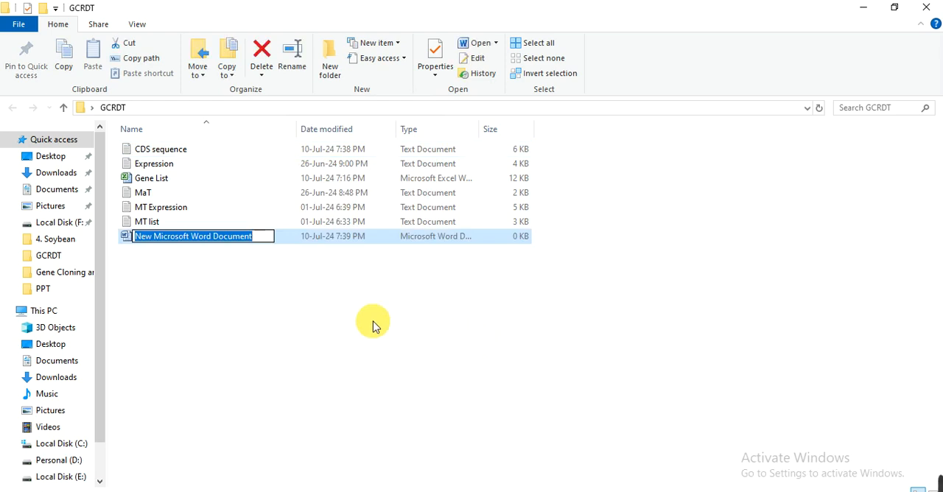
text(Seq for)
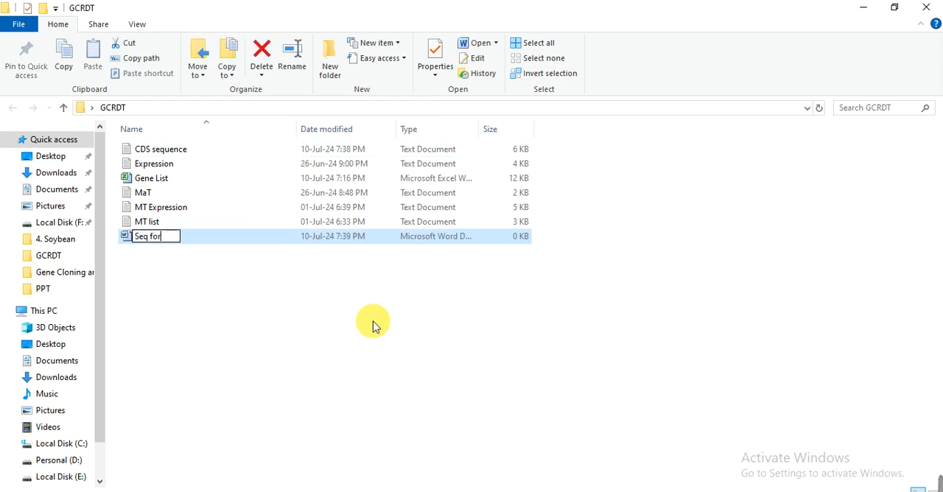
text( Primer)
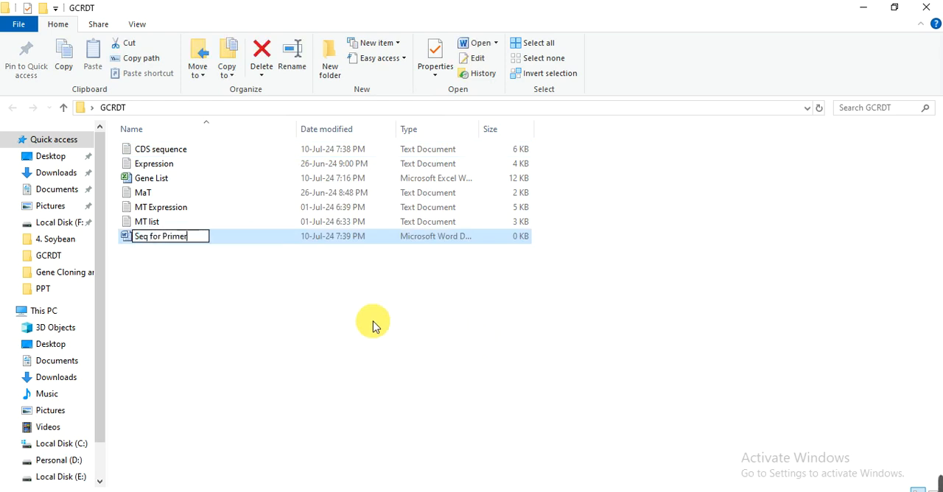
click(184, 254)
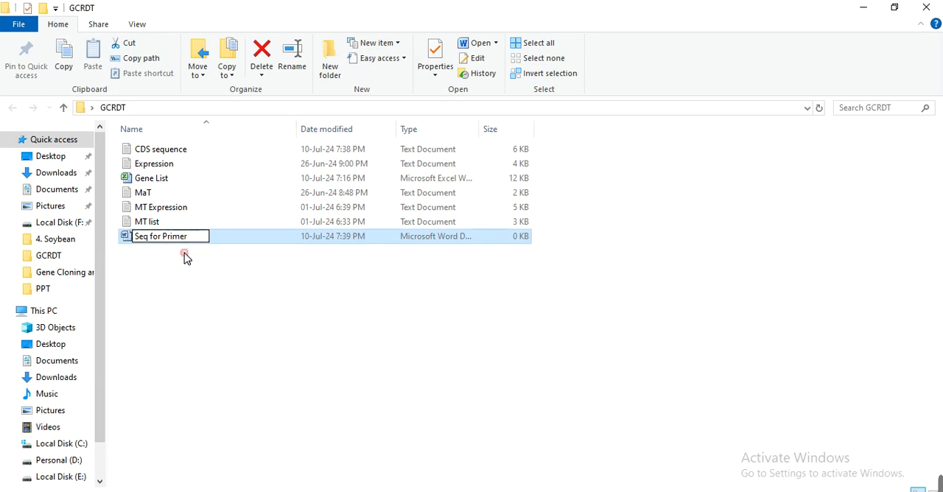
Open Seq for Primer in Word, paste the one-line sequences, maximize the window and return to the start of the document.
double_click(178, 239)
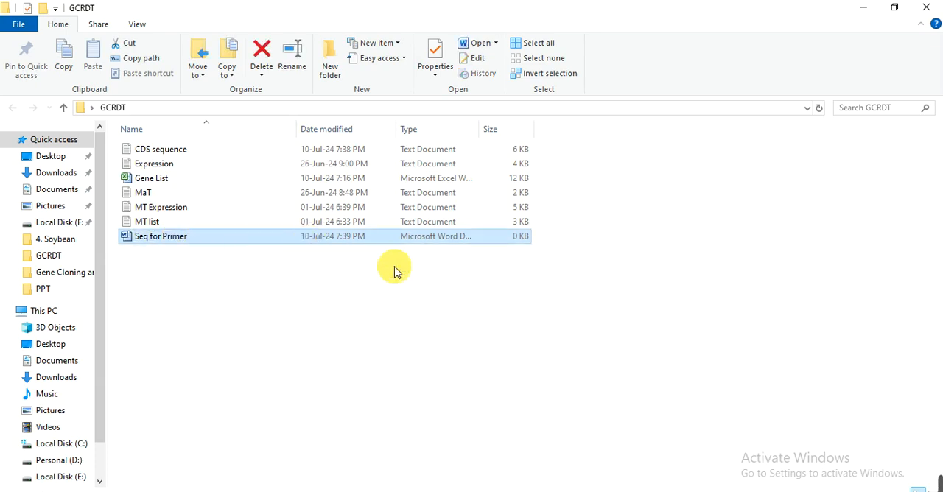
click(556, 491)
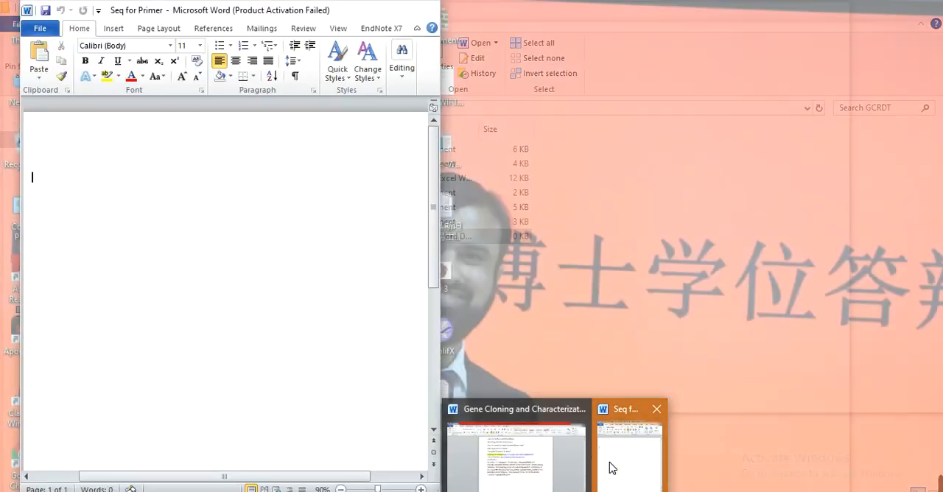
click(614, 469)
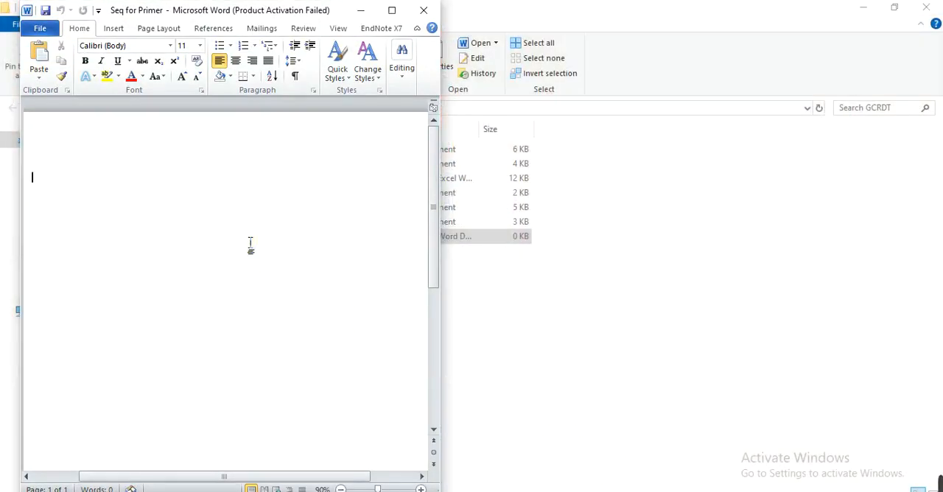
key(ctrl+v)
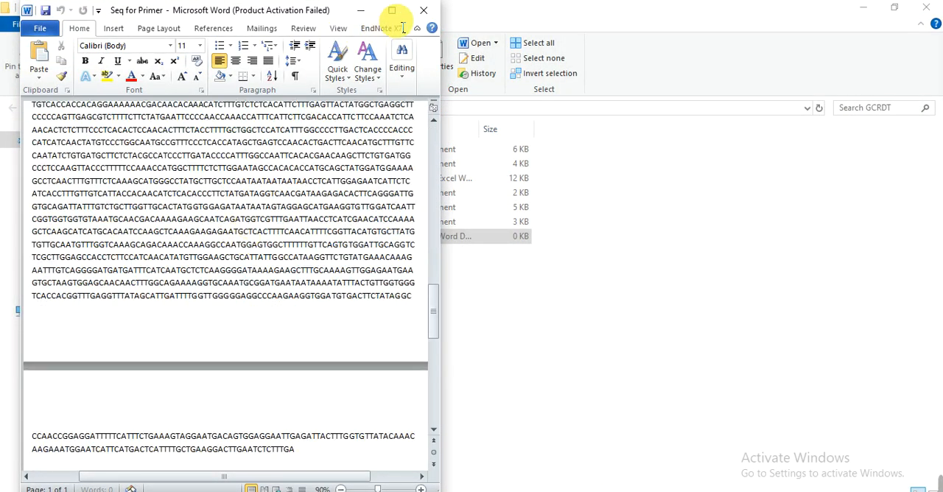
click(391, 10)
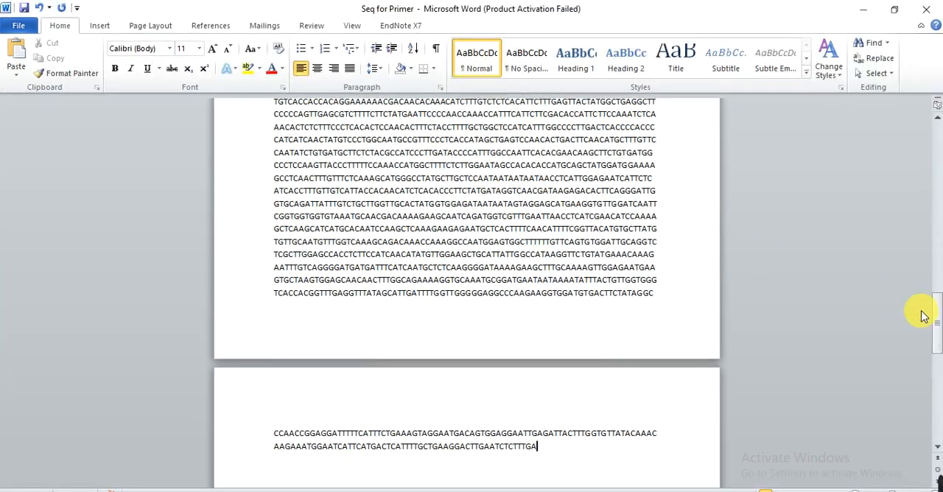
drag(935, 330, 932, 160)
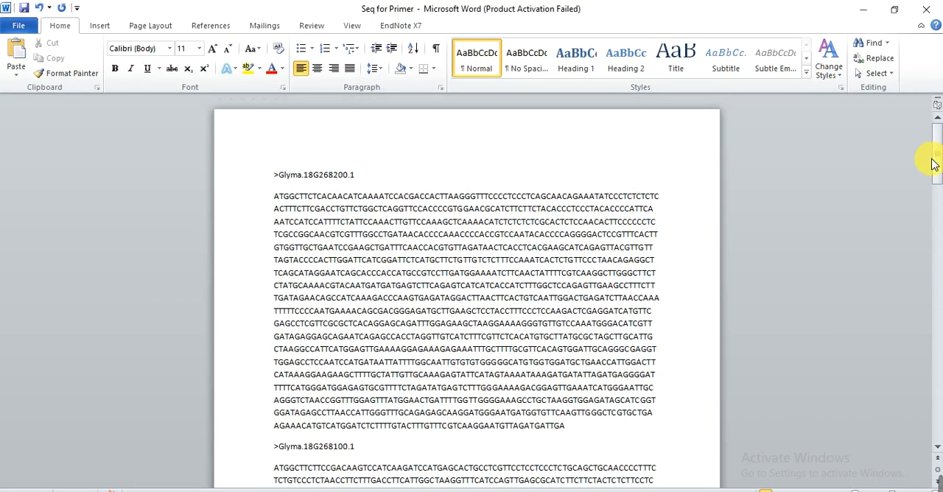
Add the primer labels 8200-F: and 8200-R: on separate lines below the Glyma.18G268200.1 sequence.
click(591, 431)
key(Return)
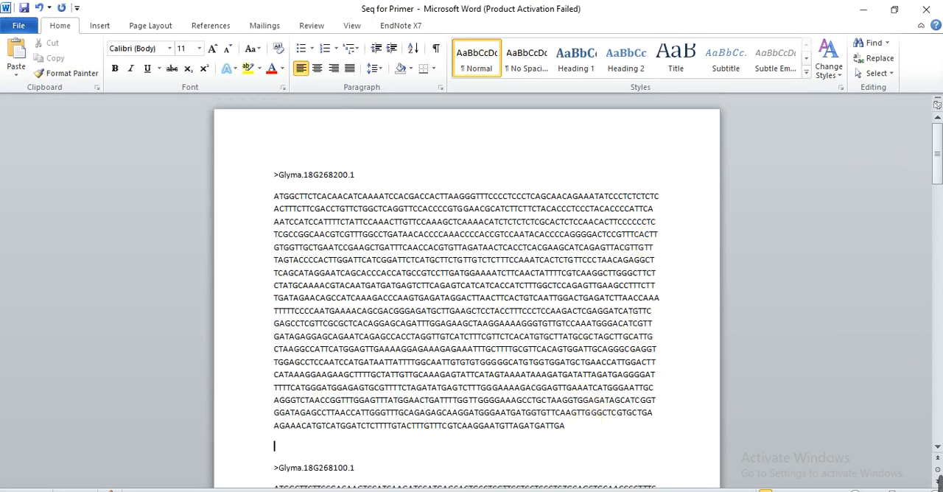
key(Return)
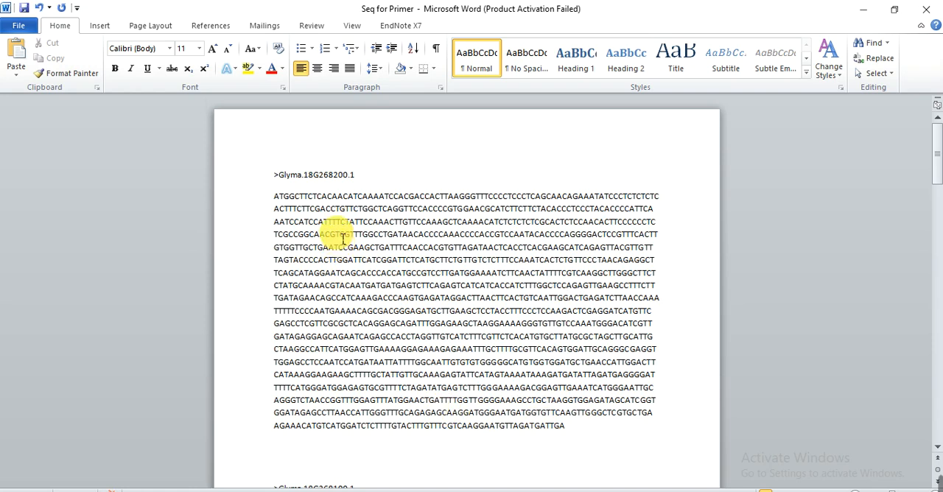
drag(335, 182, 328, 181)
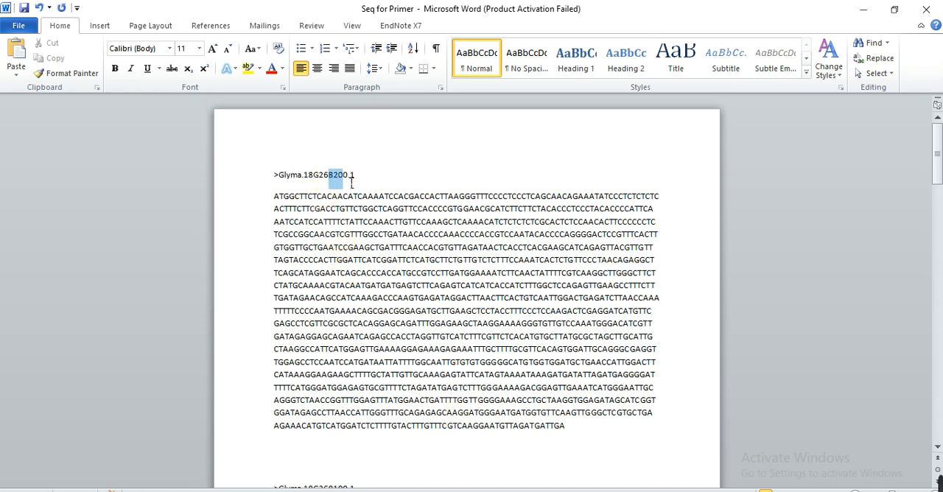
click(286, 447)
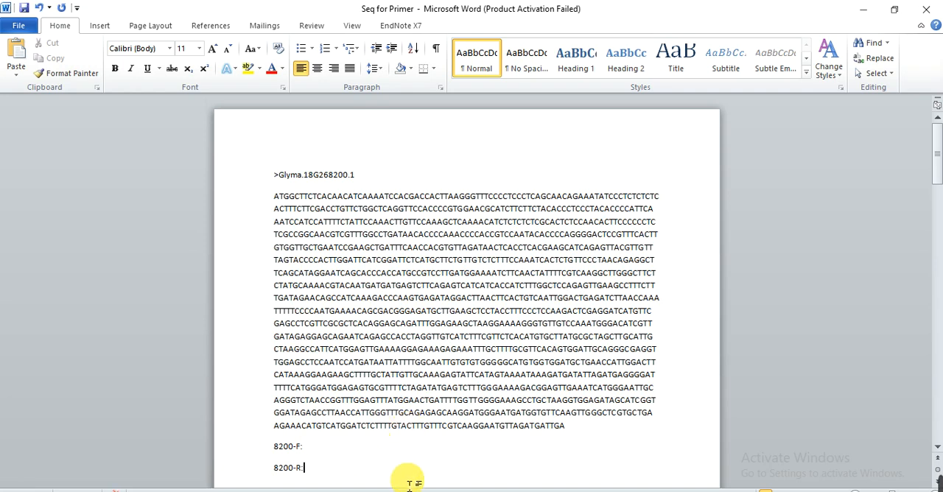
Copy the Glyma.18G268200.1 nucleotide sequence, switch to Chrome and open google.com in a new tab.
triple_click(322, 257)
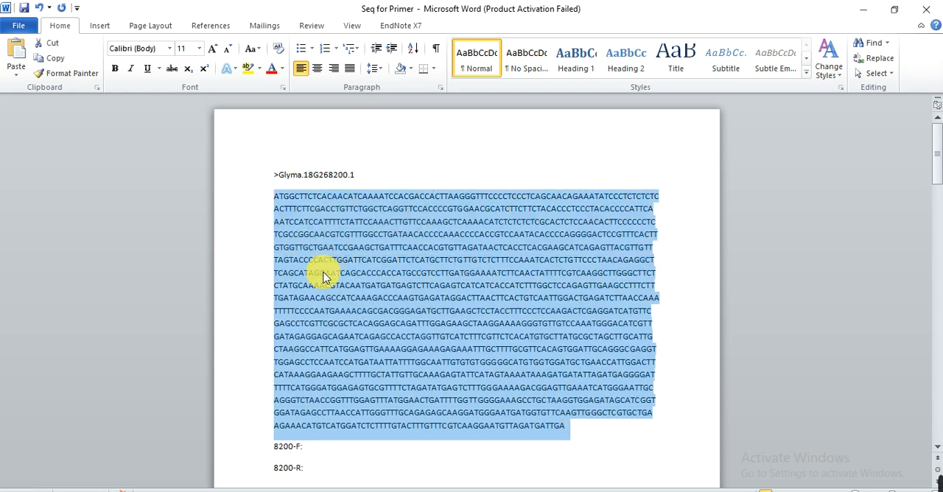
click(184, 491)
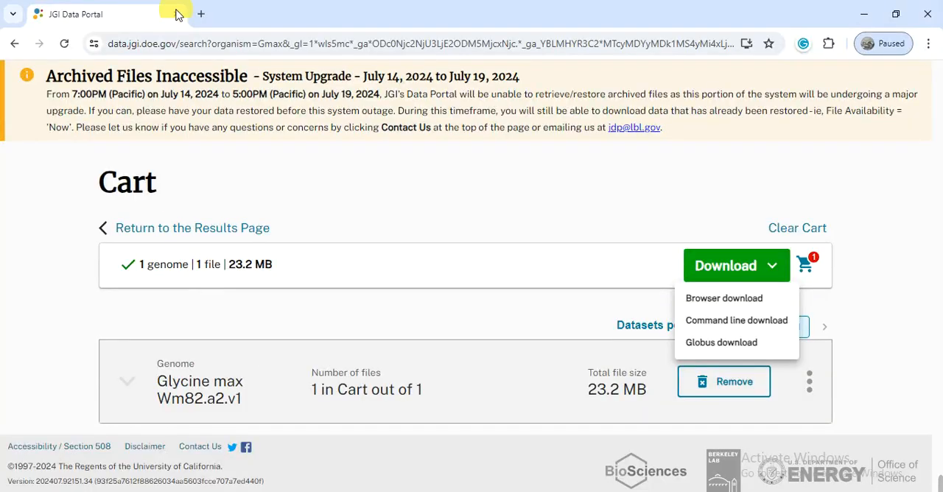
click(200, 14)
text(google.com)
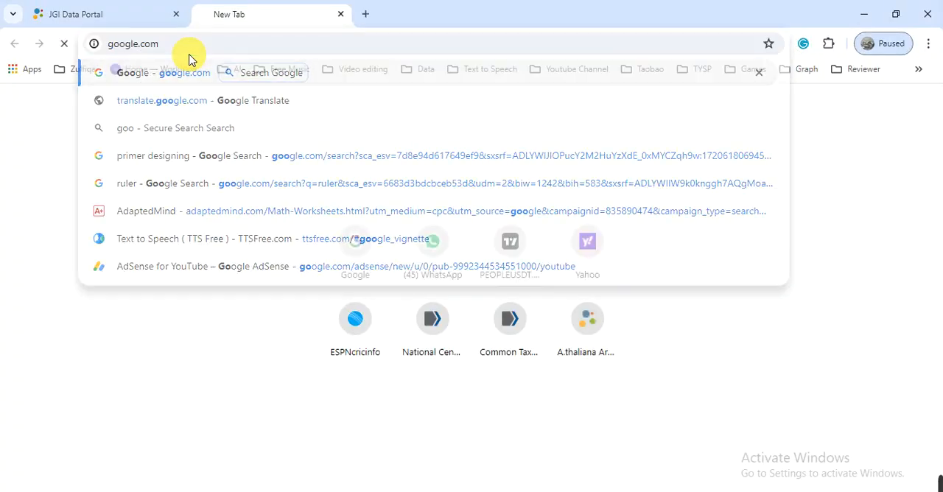
key(Return)
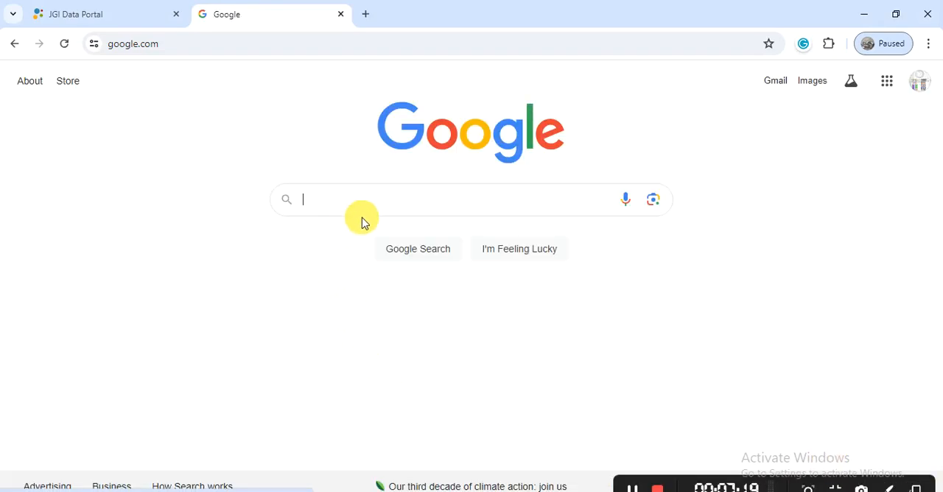
Search Google for primer3plus and open the Primer3Plus - Pick Primers result in a new tab.
click(339, 206)
text(ime)
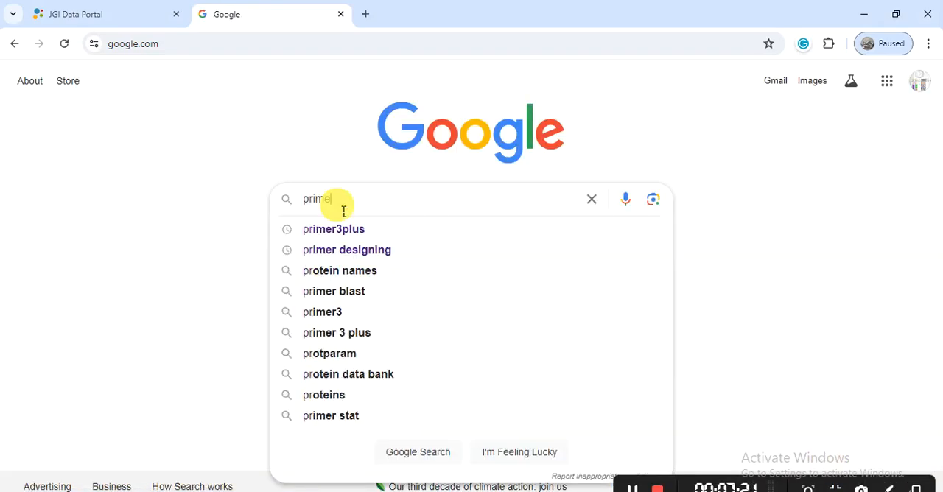
text(r3plus)
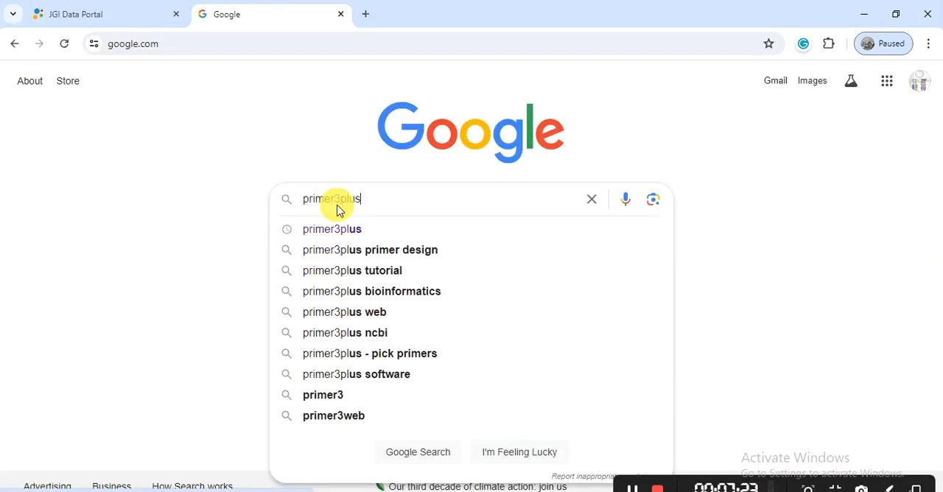
key(Return)
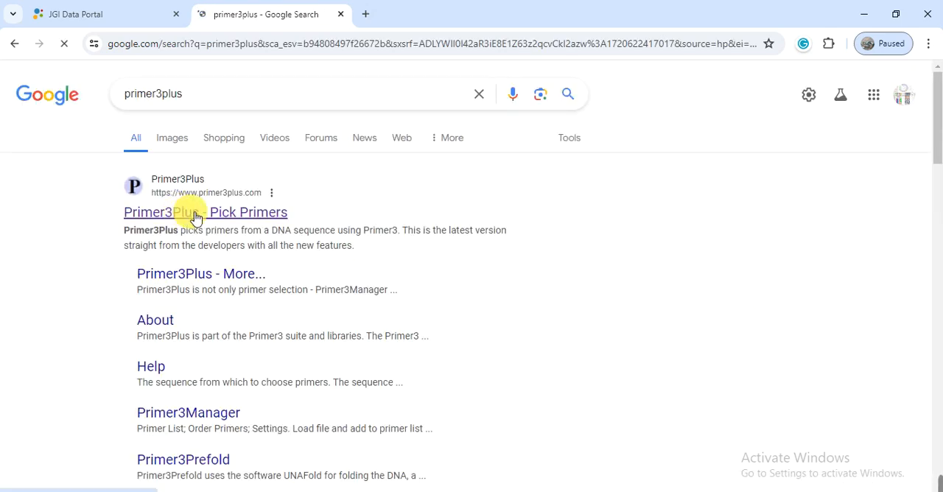
right_click(184, 219)
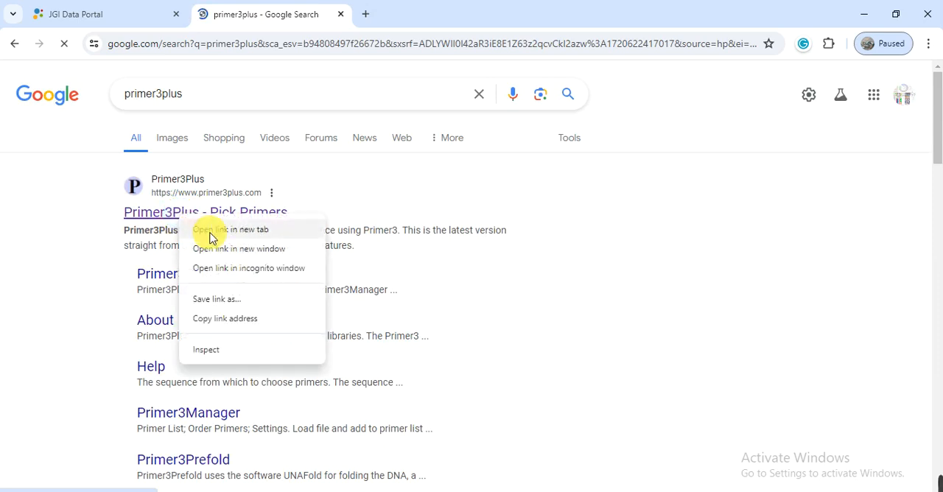
click(211, 234)
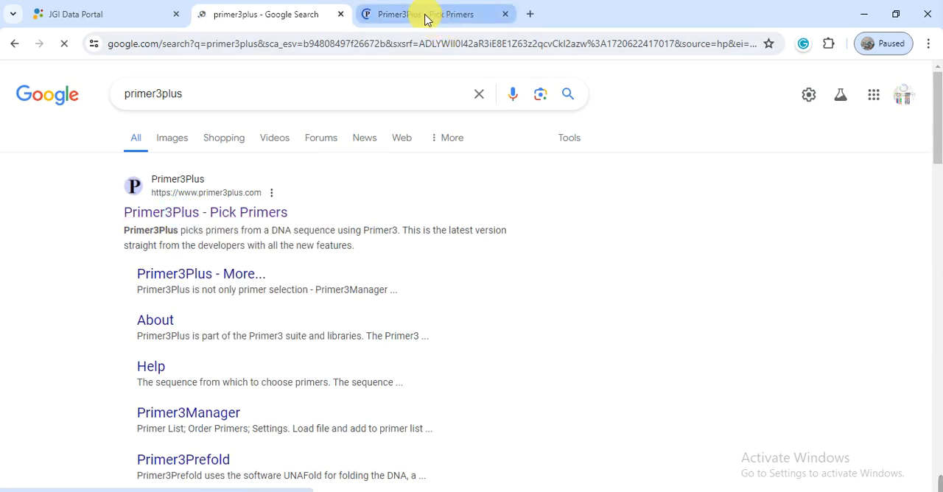
click(425, 15)
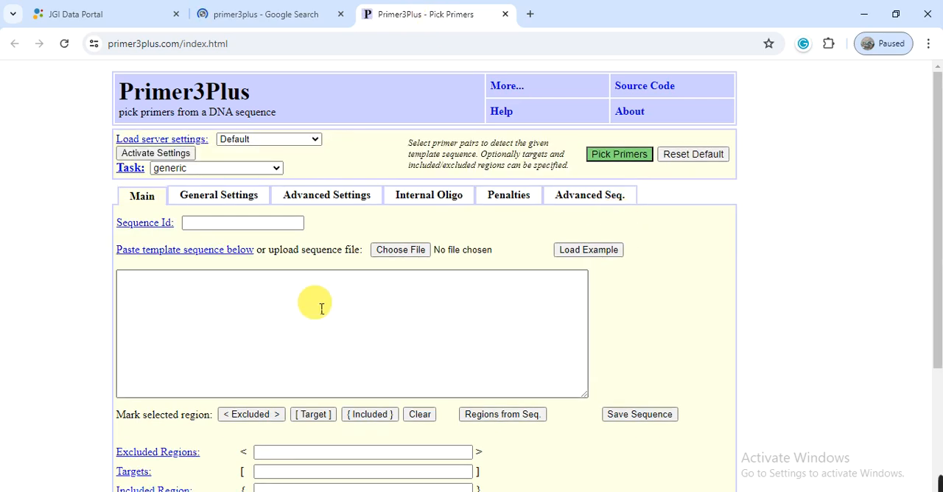
Paste the copied sequence as the template and select the Cloning Primers server settings and the pick cloning primers task.
click(221, 301)
key(ctrl+v)
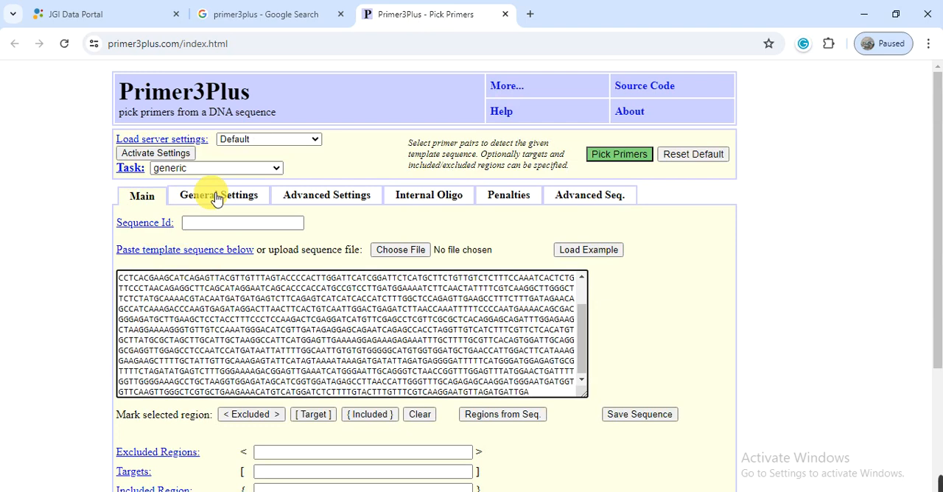
click(288, 142)
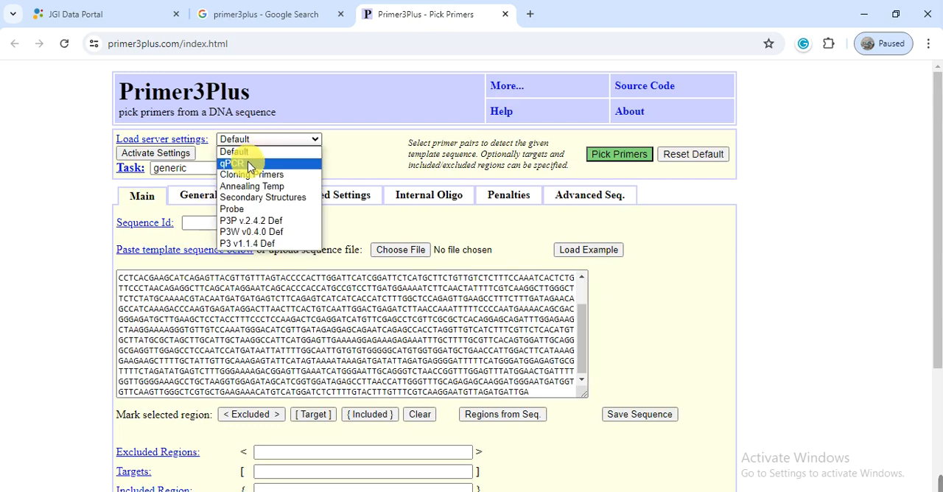
click(258, 176)
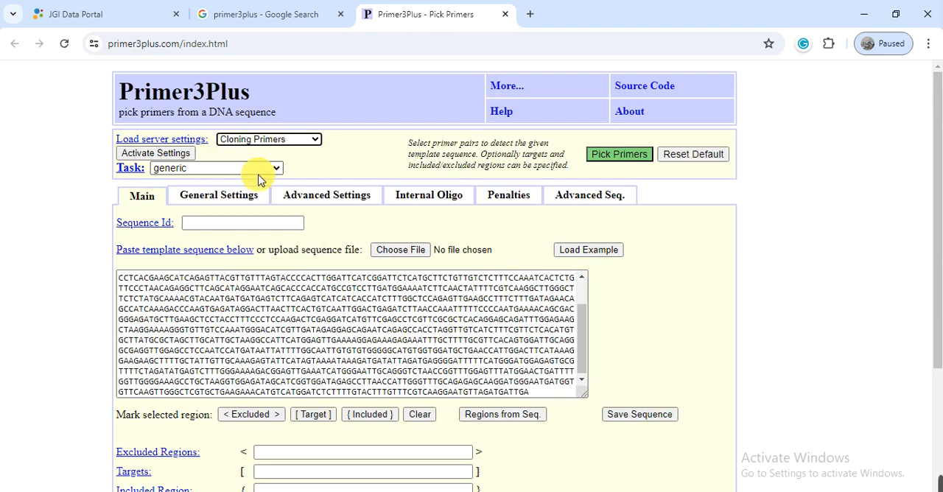
click(245, 174)
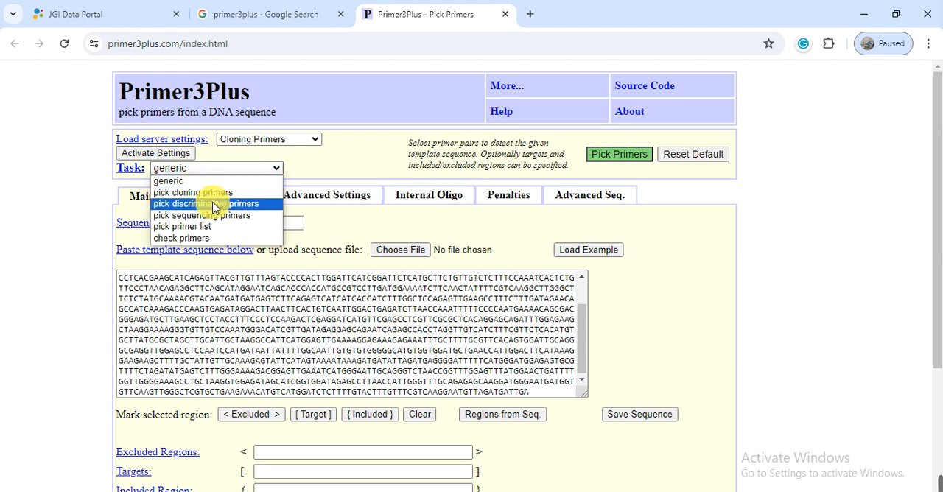
click(190, 193)
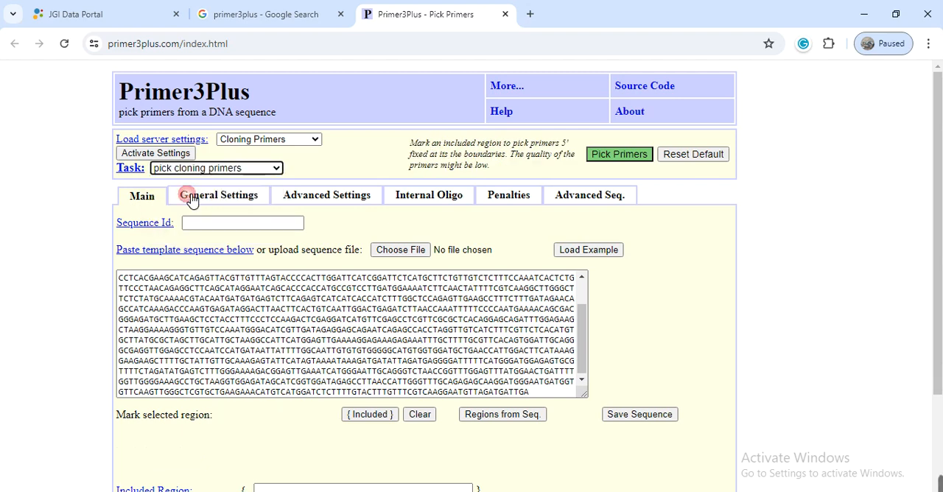
Set the maximum primer size to 25 in the general settings and pick the primers.
click(217, 197)
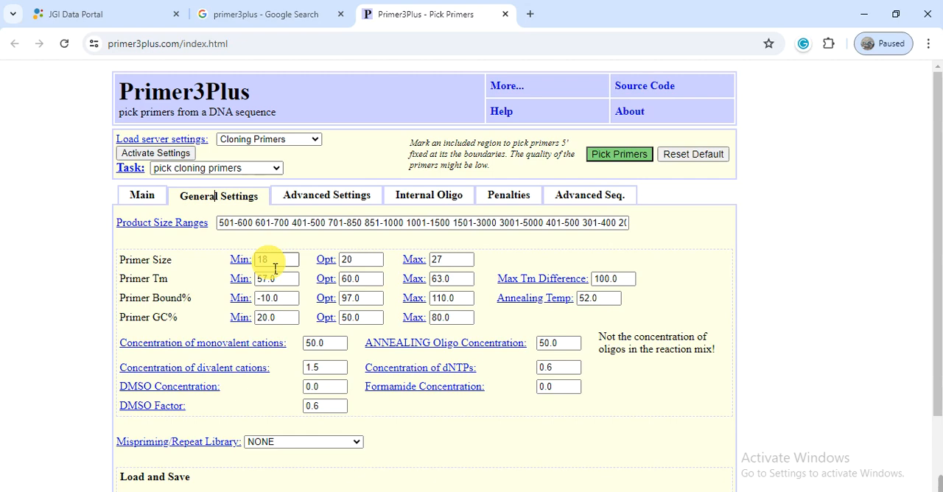
double_click(449, 260)
text(25)
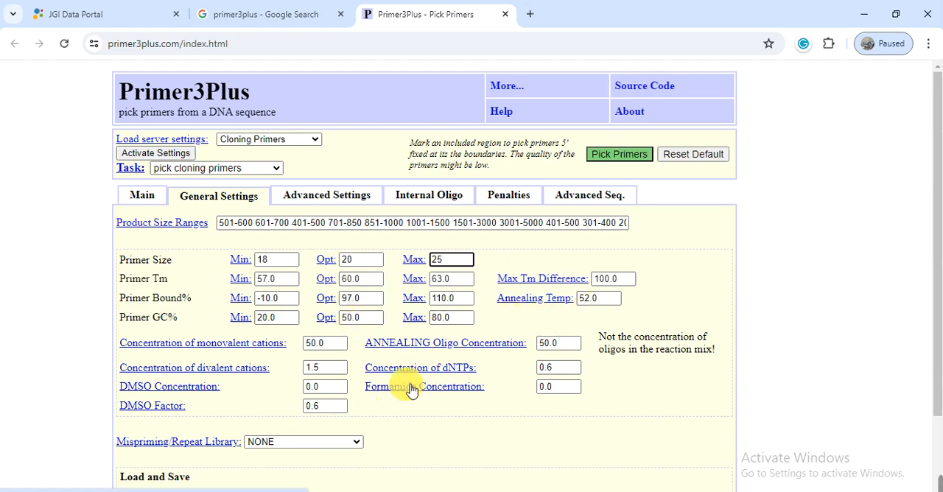
click(153, 201)
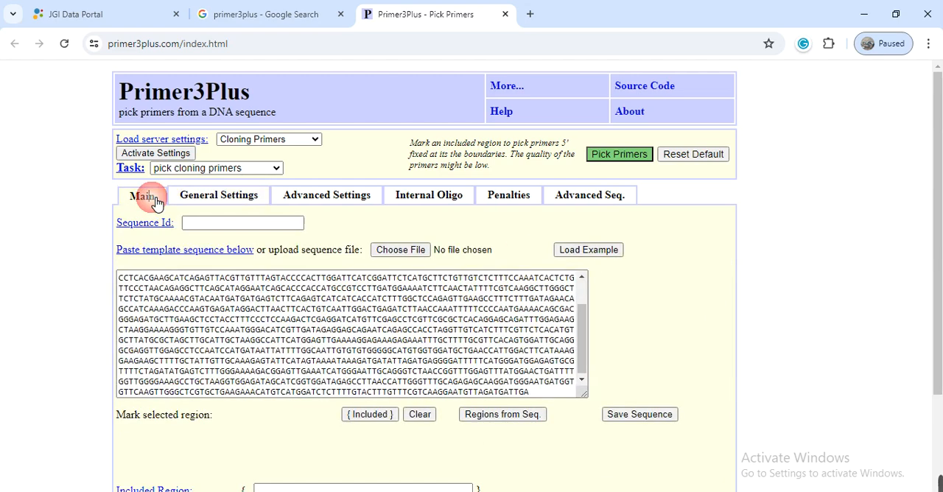
click(613, 156)
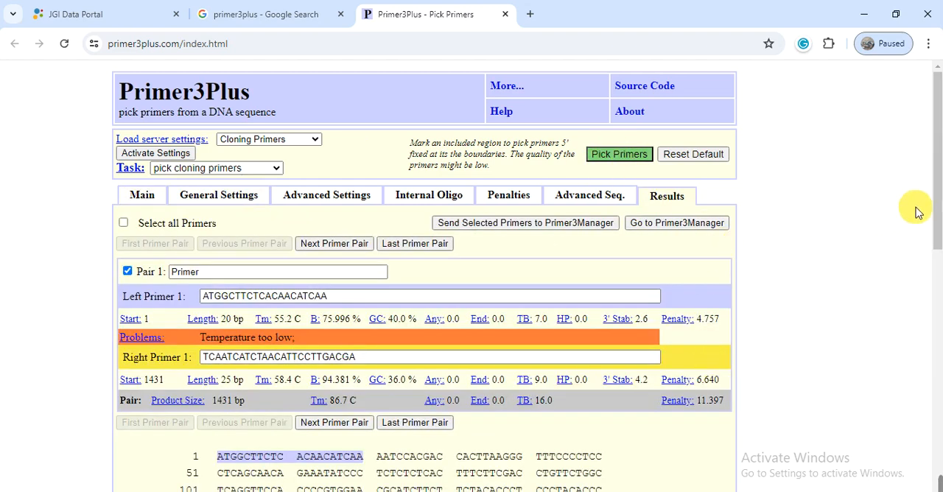
Examine where the primers bind at both ends of the sequence and check their length, Tm and GC content.
drag(937, 231, 939, 356)
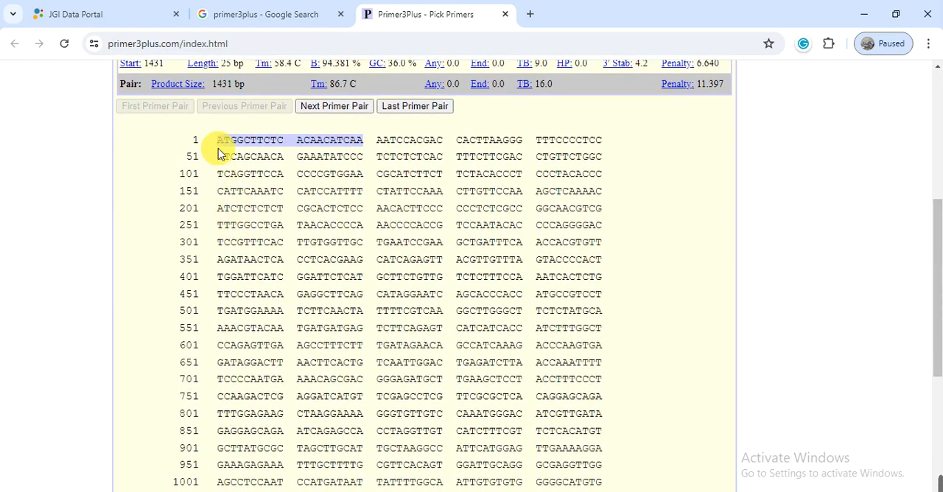
drag(217, 140, 385, 141)
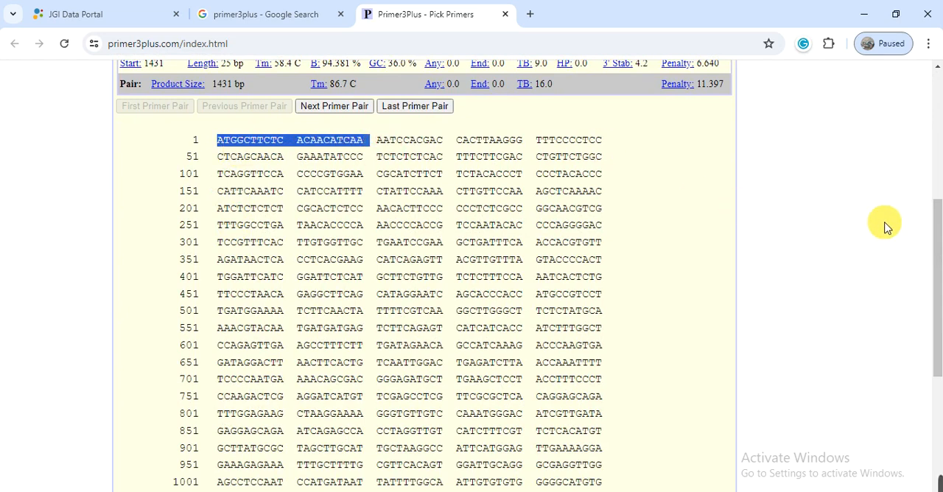
drag(934, 294, 937, 379)
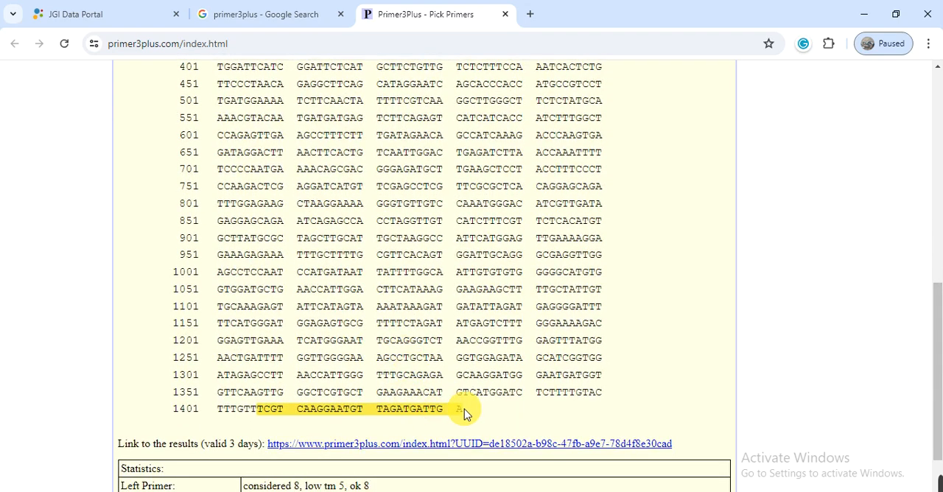
drag(466, 411, 264, 415)
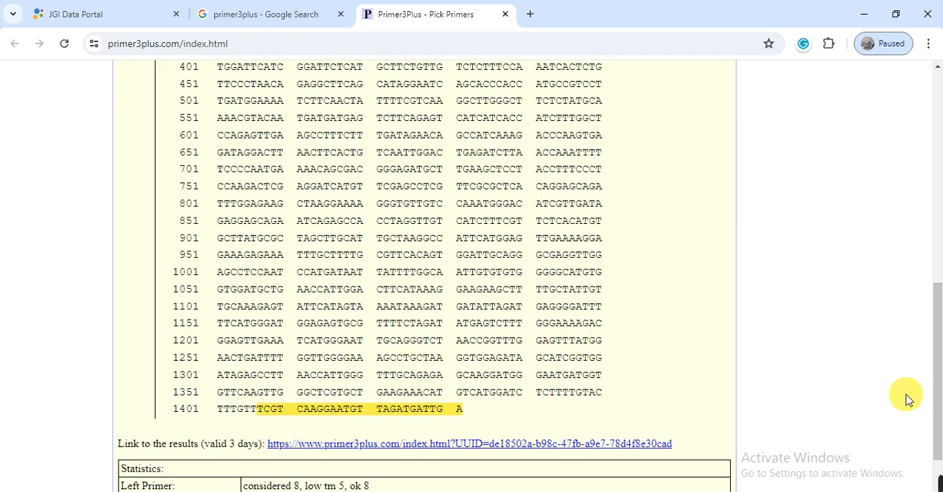
drag(933, 411, 915, 225)
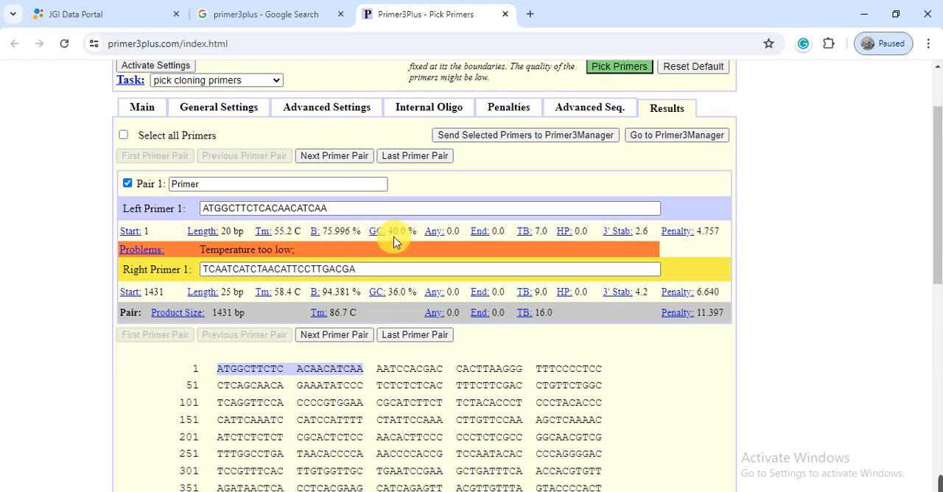
drag(389, 232, 401, 231)
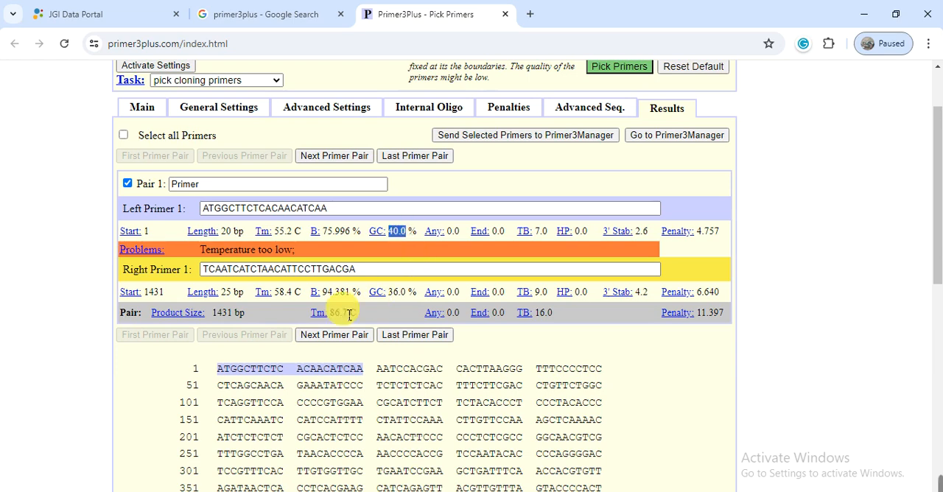
click(230, 297)
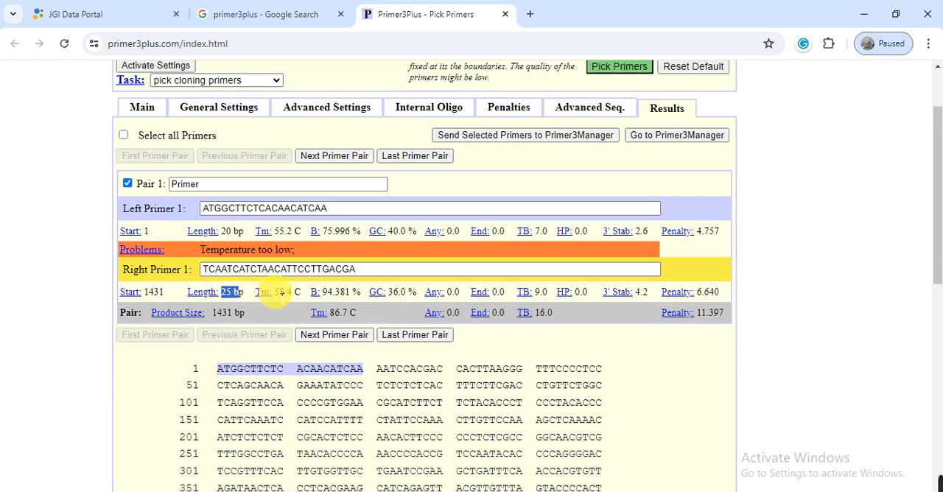
double_click(280, 292)
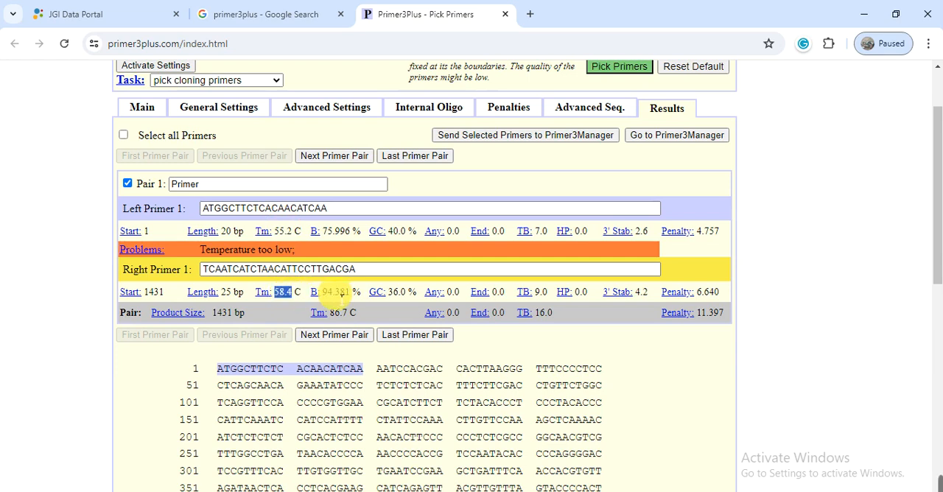
drag(388, 293, 399, 292)
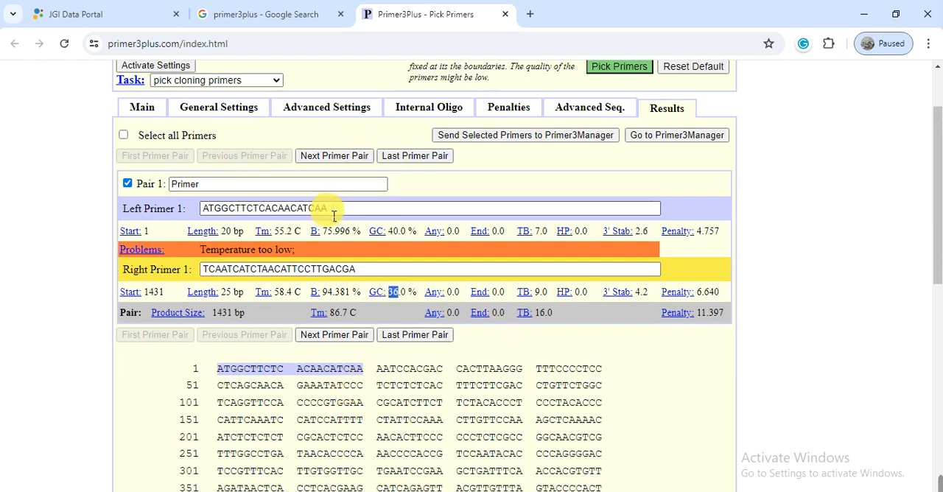
Copy the Left Primer 1 sequence and paste it after the 8200-F: label in the Seq for Primer Word document.
drag(333, 212, 202, 211)
key(ctrl+c)
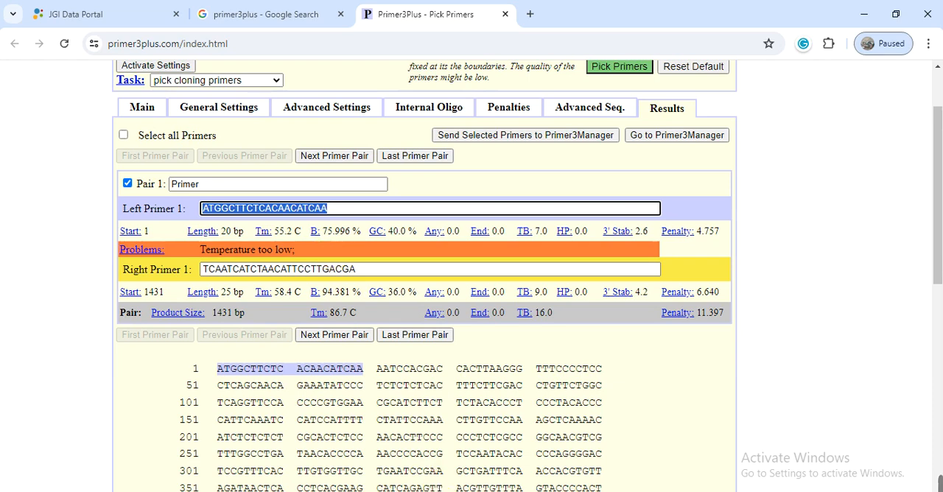
click(555, 490)
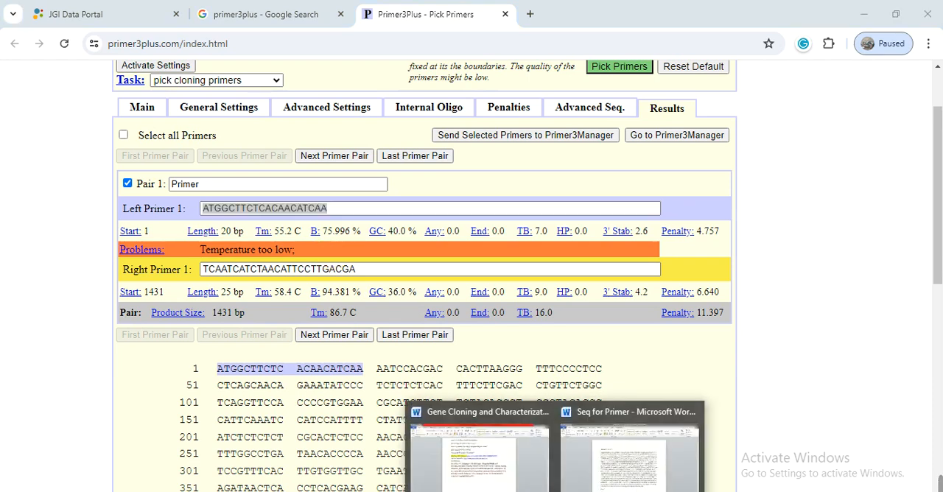
click(590, 465)
click(365, 451)
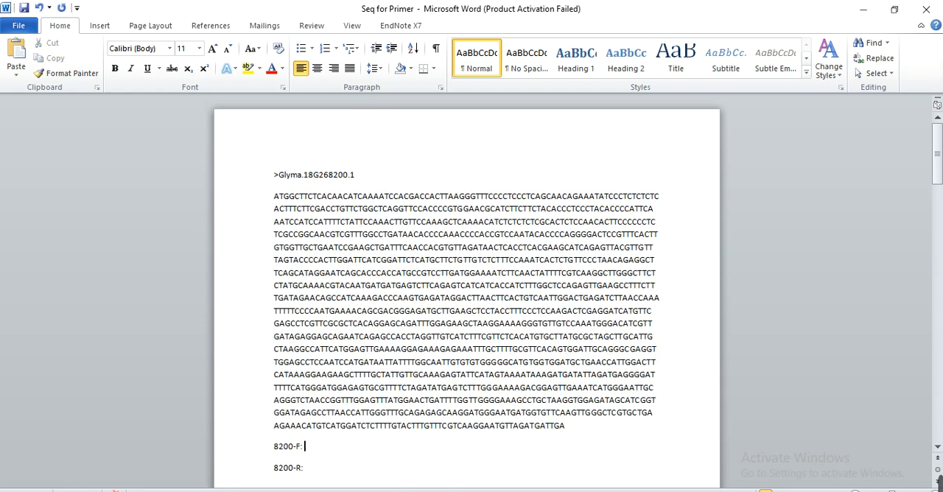
key(ctrl+v)
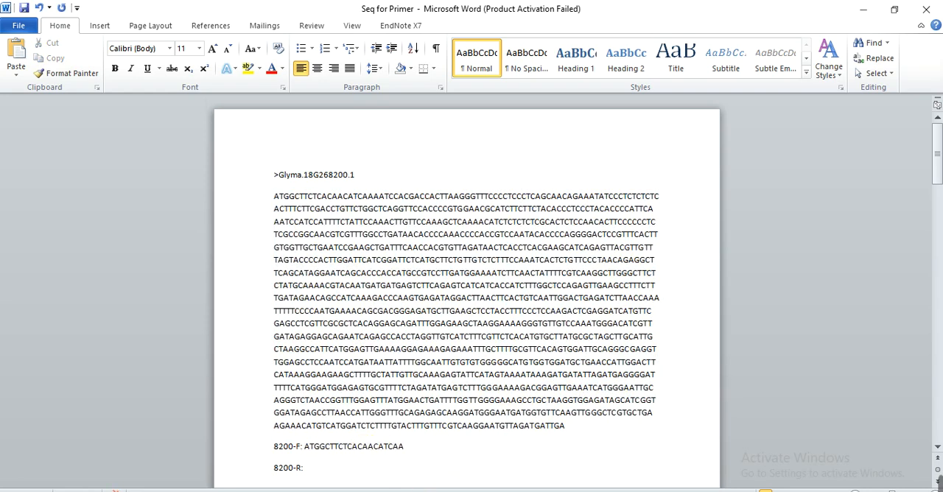
Copy the Right Primer 1 sequence from Primer3Plus and paste it after the 8200-R: label in the Word document.
click(359, 488)
drag(364, 272, 212, 273)
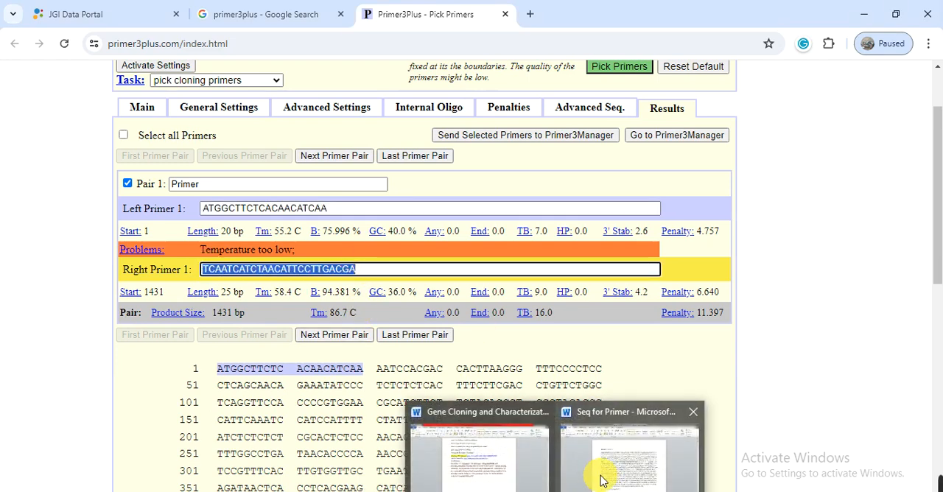
click(603, 477)
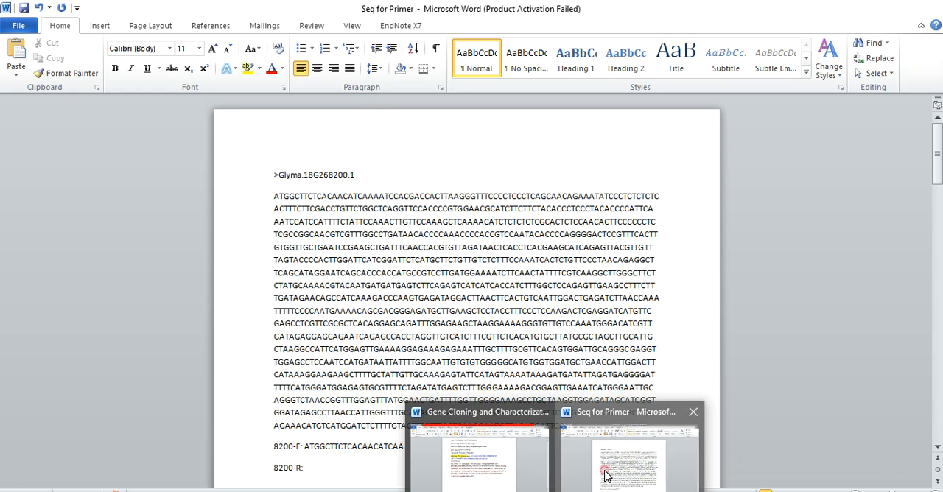
click(360, 469)
text(TCAATCATCTAACATTCCTTGACGA)
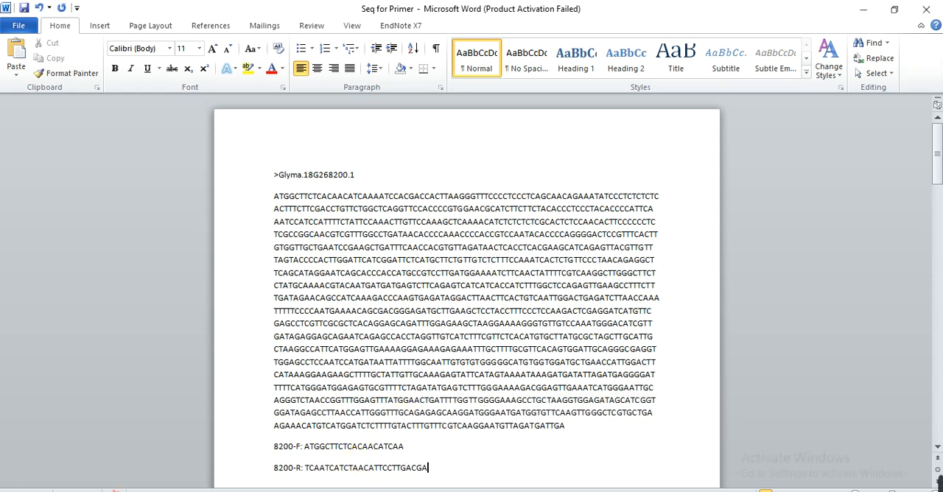
Capture a screenshot of the Pair 1 results page in Primer3Plus and paste it into a blank Paint canvas.
key(alt+Tab)
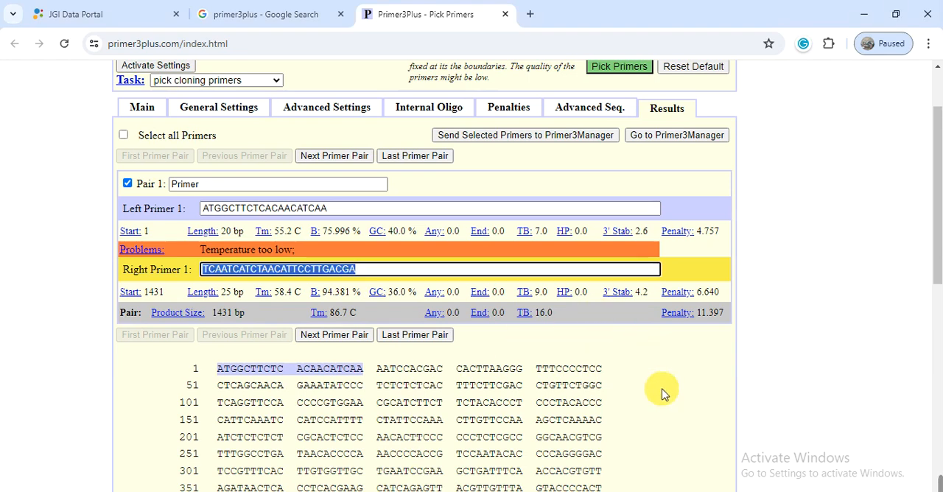
click(662, 394)
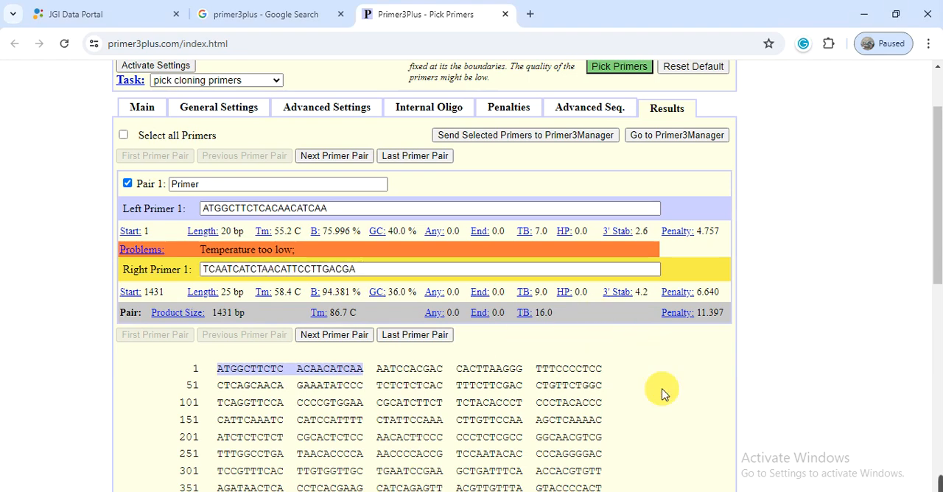
mouse_move(937, 484)
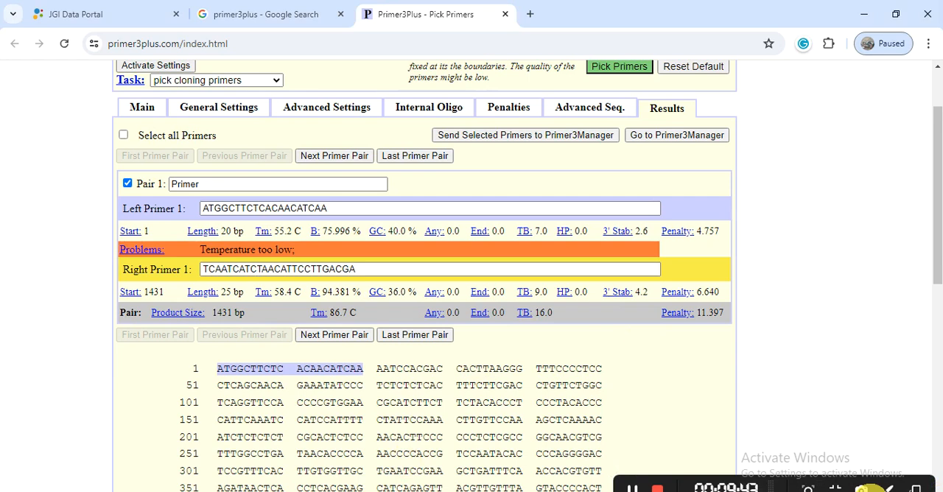
click(633, 488)
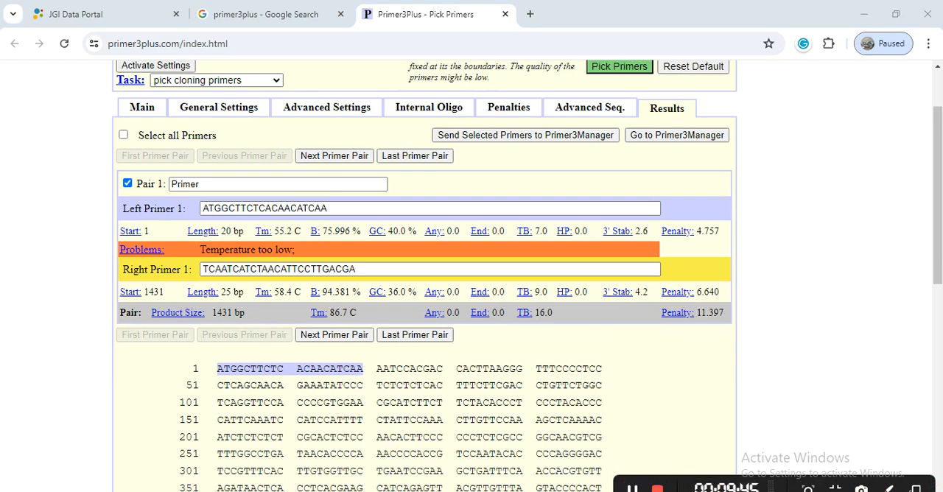
key(super)
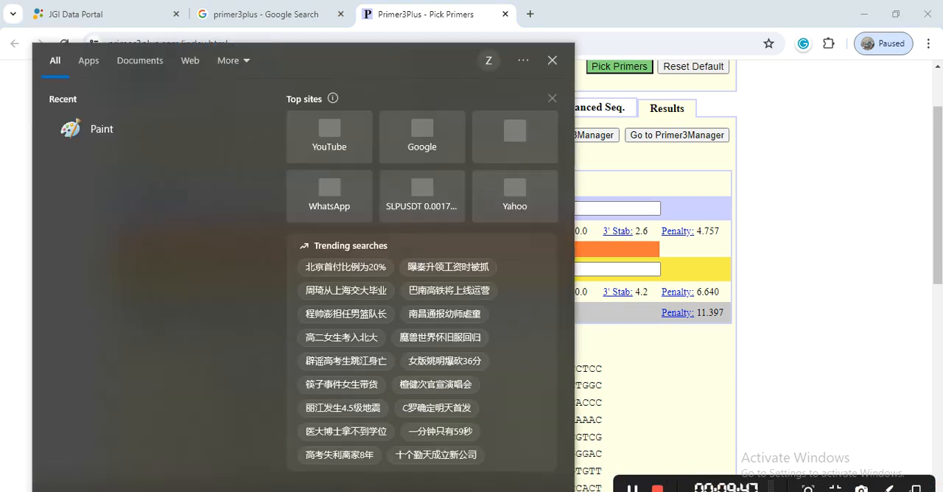
text(pain)
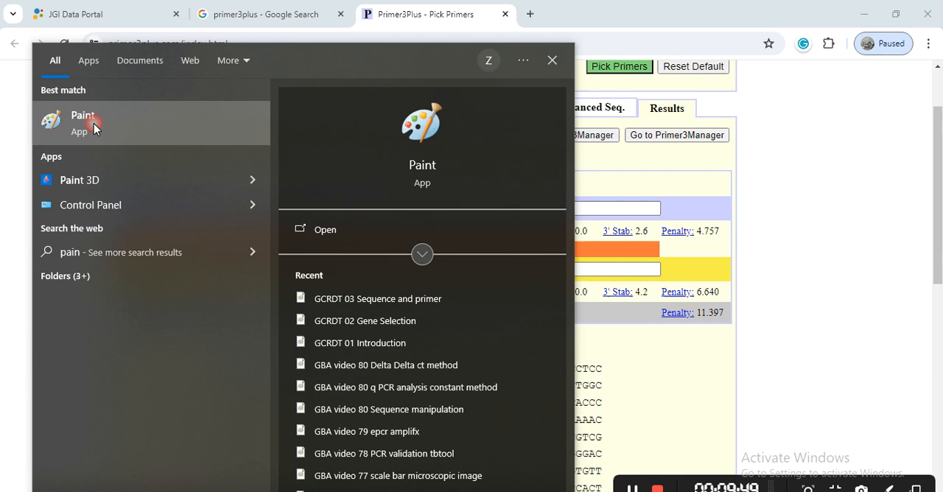
click(91, 123)
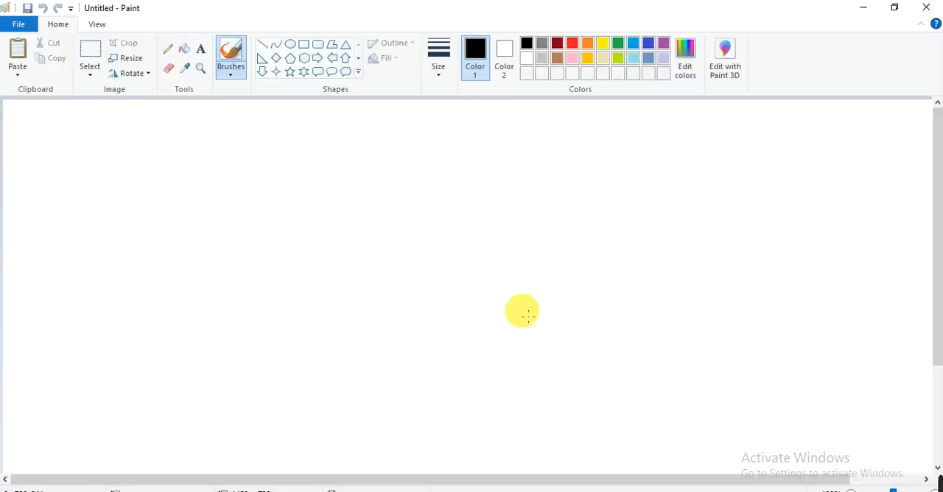
key(ctrl+v)
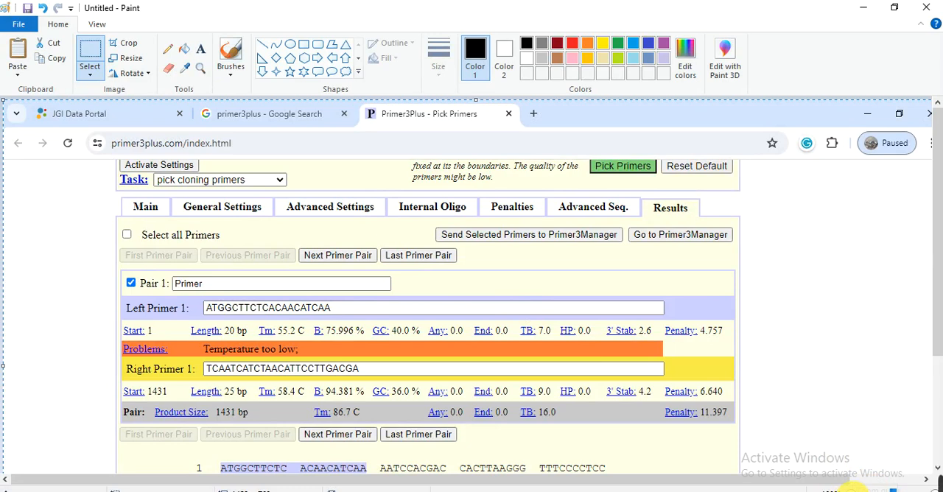
Copy the Pair 1 results block from the Paint screenshot and paste it below the 8200-R line in the Seq for Primer Word document.
click(855, 489)
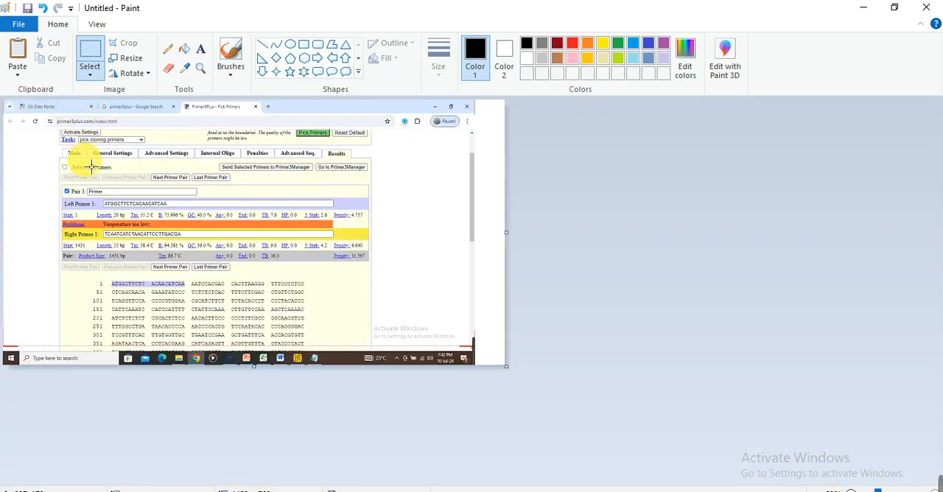
drag(66, 191, 200, 256)
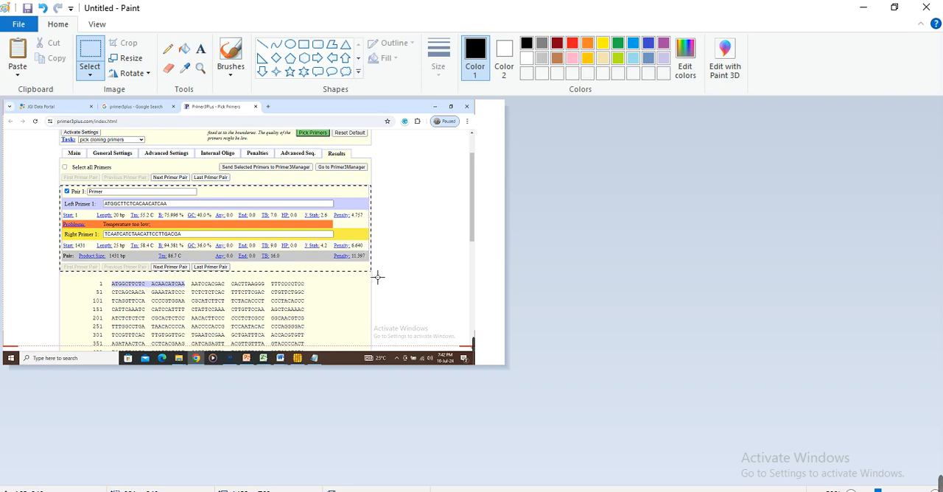
drag(378, 277, 374, 275)
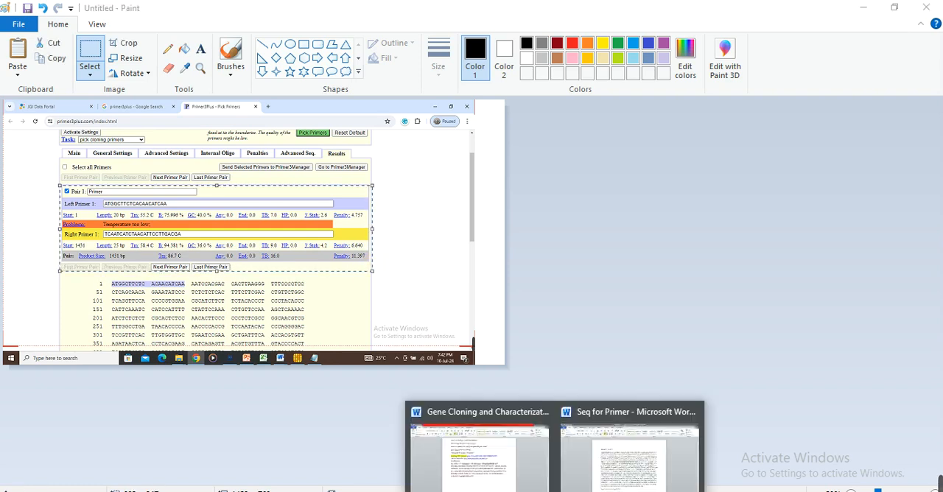
click(607, 446)
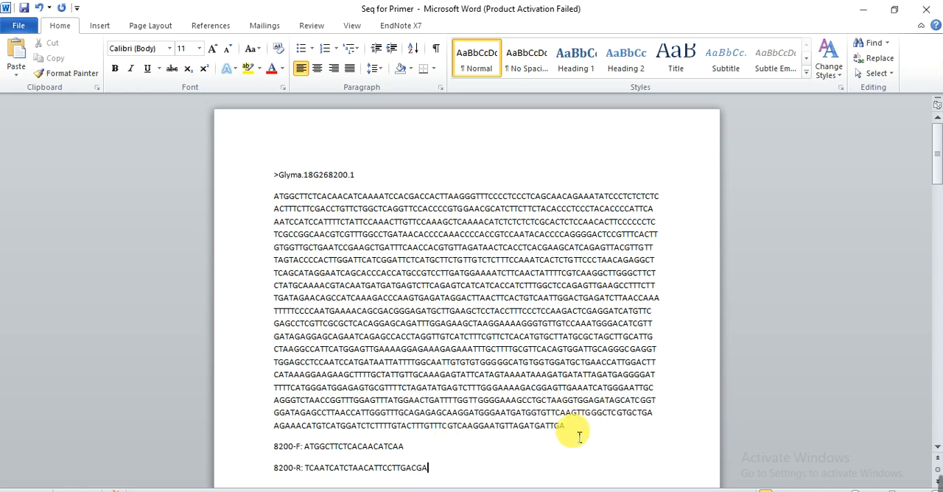
click(495, 473)
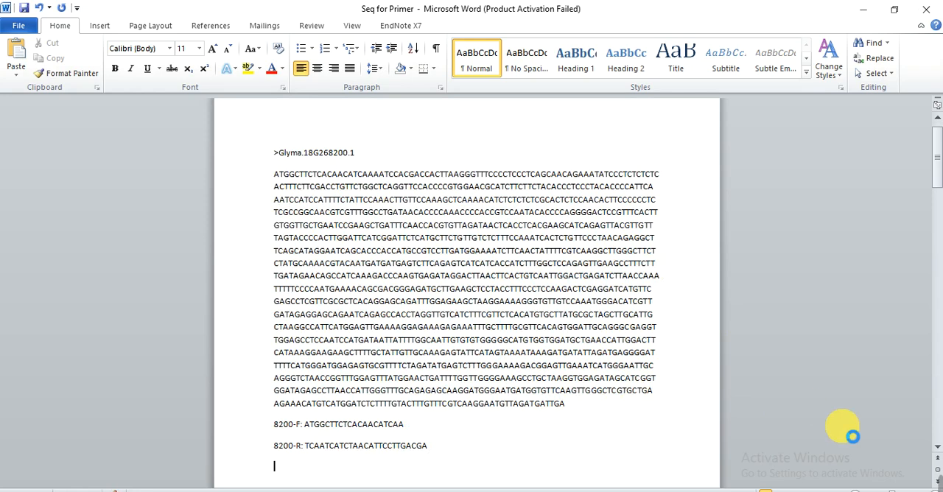
key(ctrl+v)
click(628, 389)
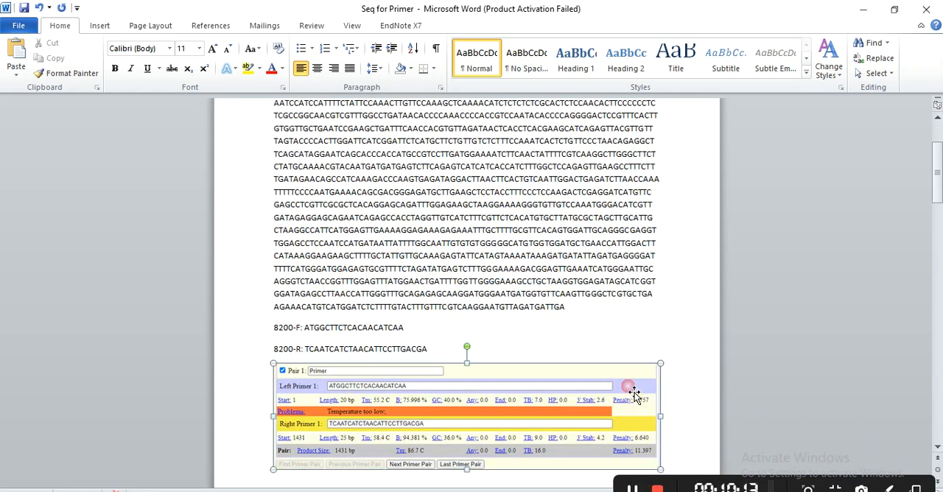
click(470, 344)
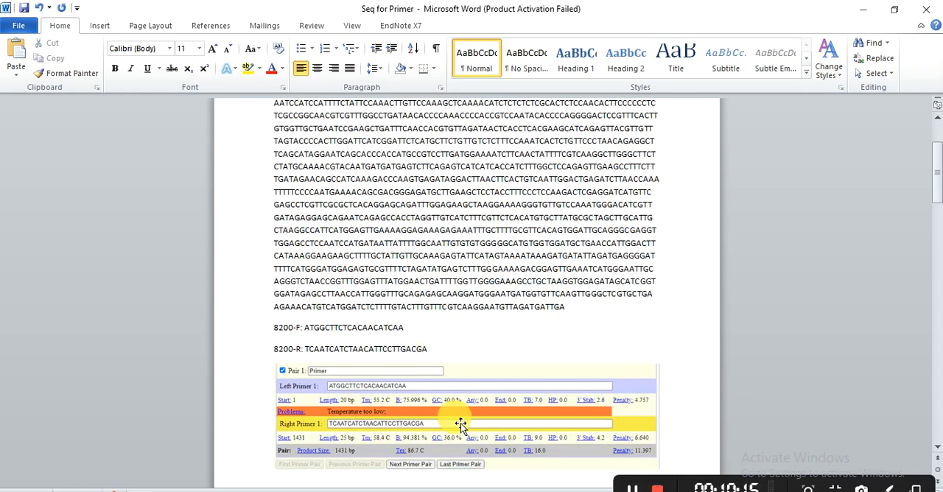
Return to Primer3Plus, show the next primer pair and check its primer lengths, Tm, GC content and reported problems.
key(alt+Tab)
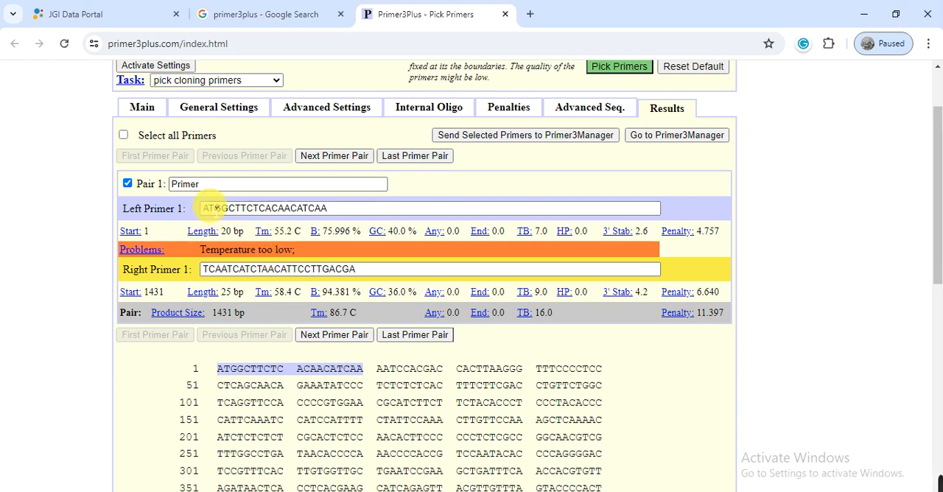
click(333, 336)
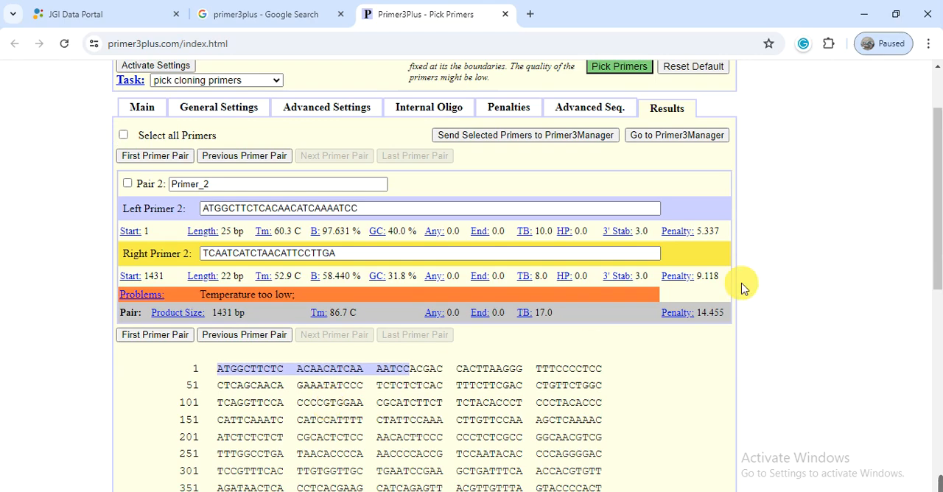
drag(937, 275, 906, 225)
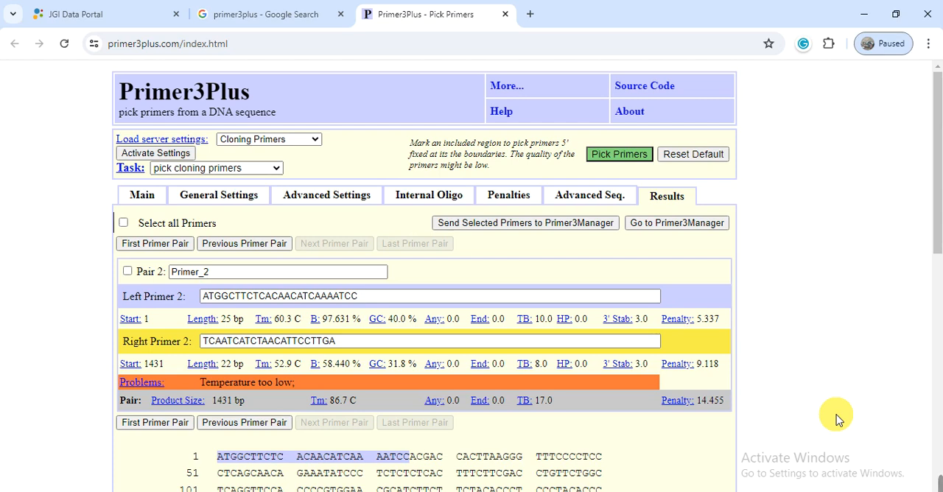
mouse_move(940, 477)
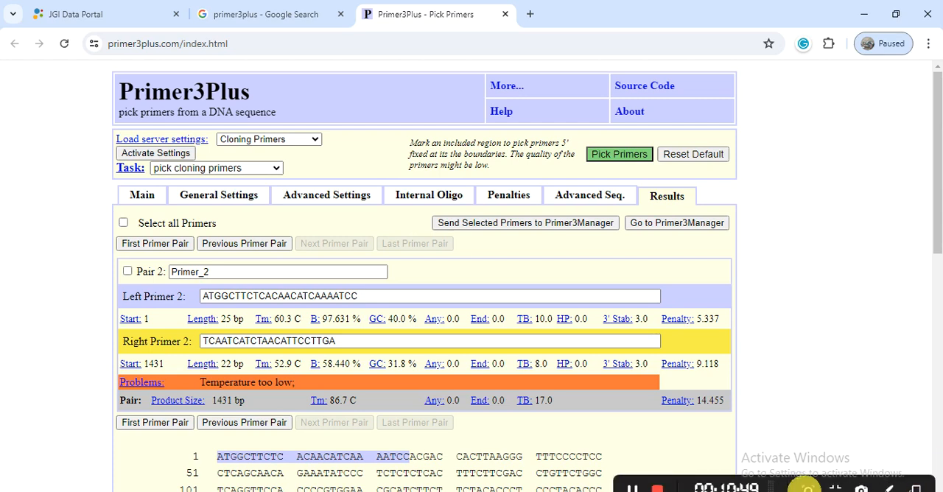